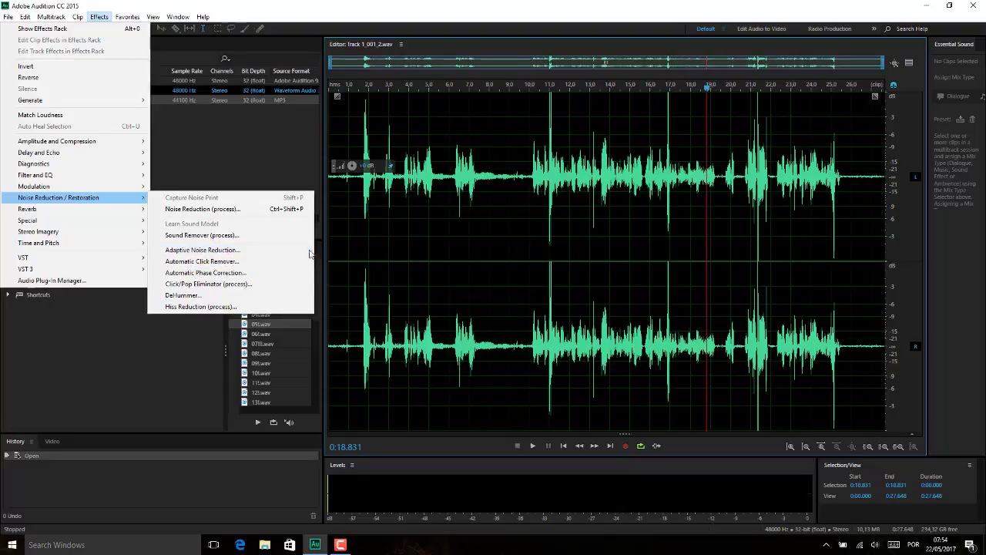
- Move the floating gain control higher over the waveform and briefly play Track 1_001_2.wav from the start
click(395, 246)
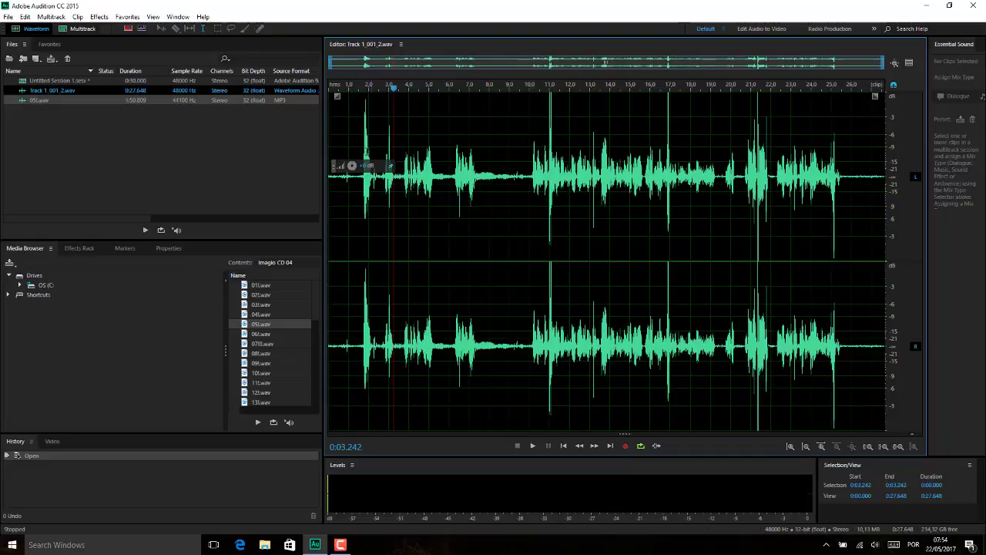
drag(334, 172, 334, 140)
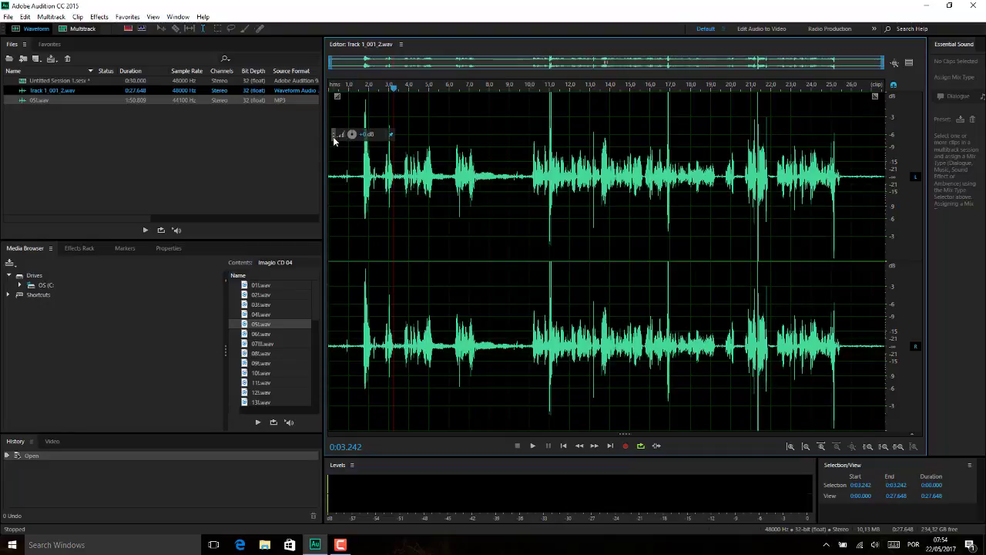
click(330, 191)
key(space)
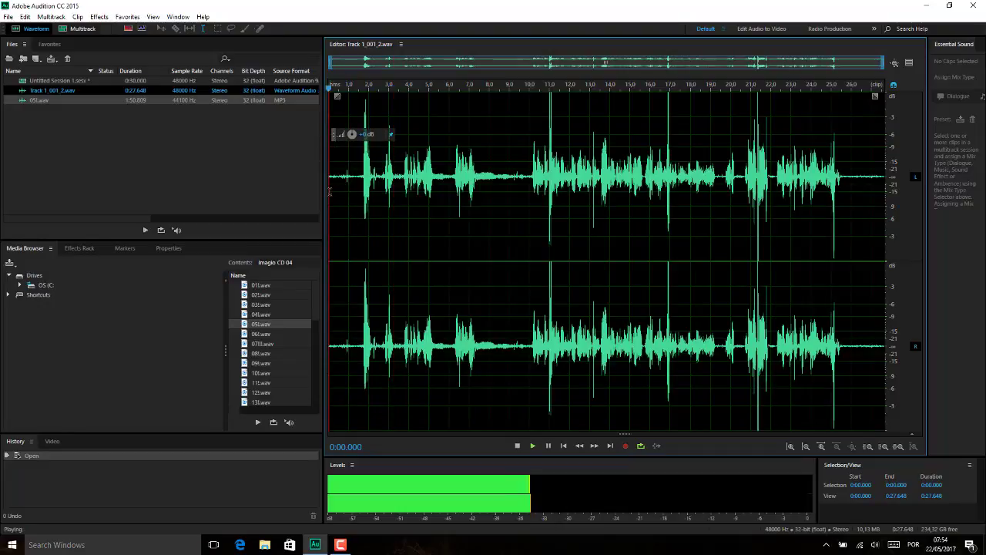
key(space)
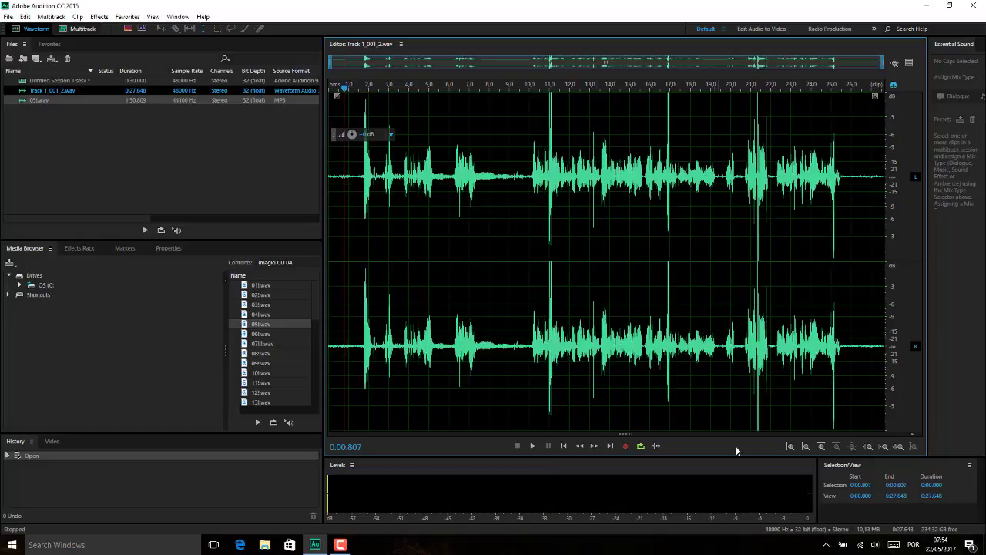
- Set the system speaker volume to 78 and play the recording from 0:01.000 into the pause after the first phrases
click(875, 544)
drag(896, 521, 926, 521)
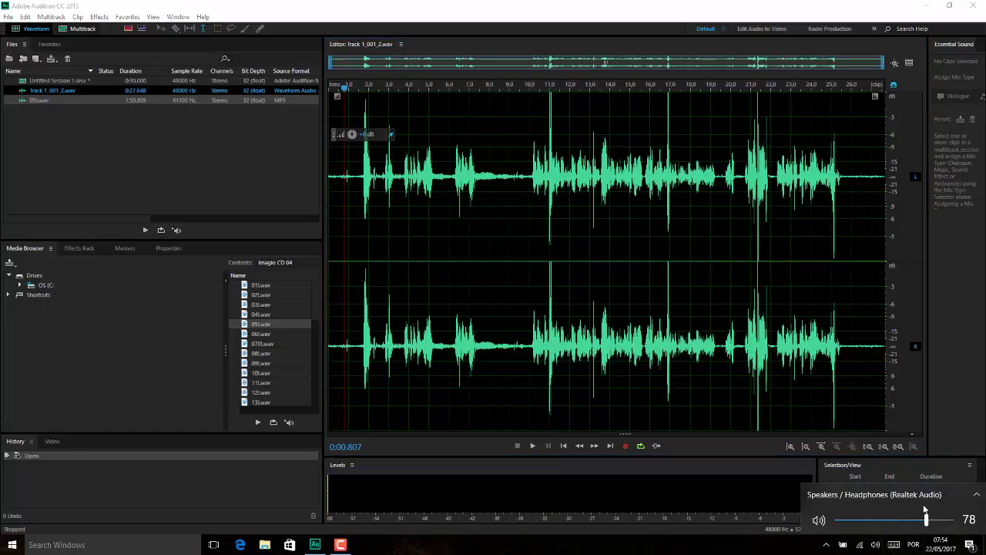
click(347, 252)
key(space)
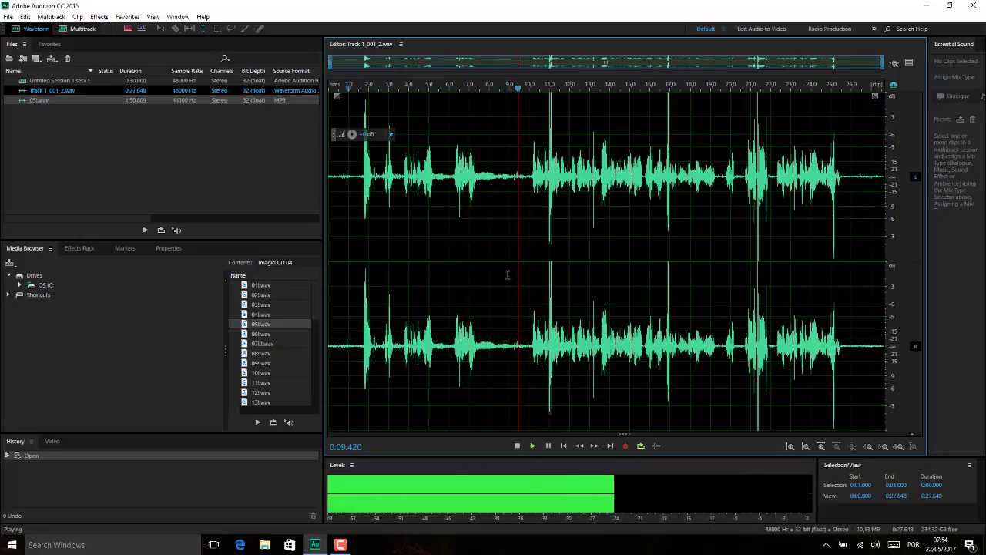
key(space)
- Select the quiet passage from about 0:07.480 to 0:10.000 and play it to hear the background noise
drag(479, 257, 530, 256)
key(space)
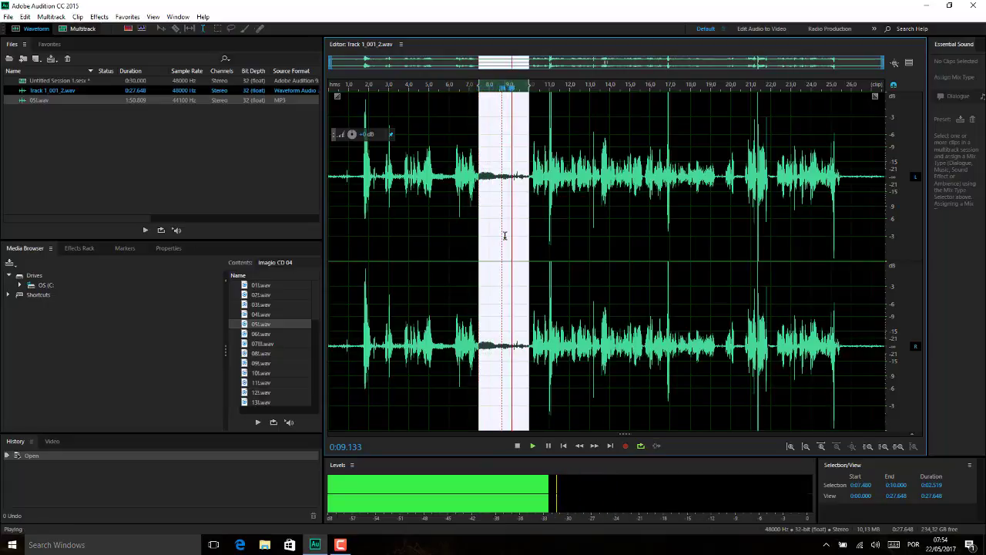
key(space)
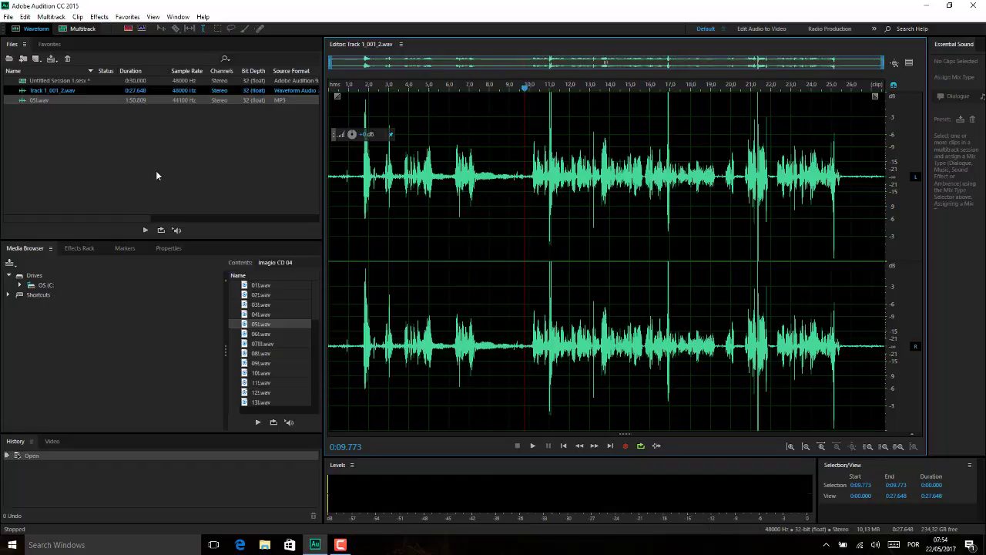
- Create a new 48000 Hz, stereo, 16-bit audio file and record about two seconds of sound into it
click(37, 59)
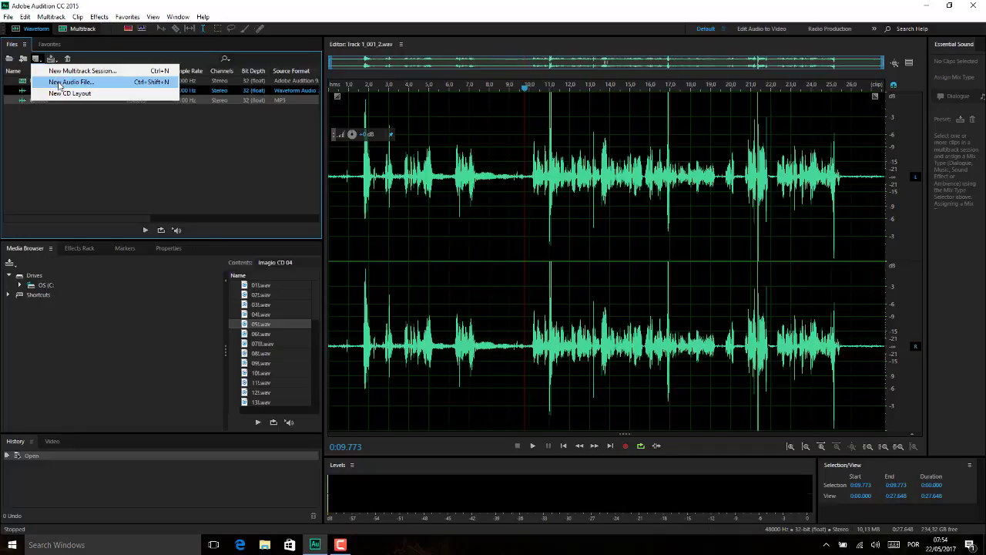
click(59, 83)
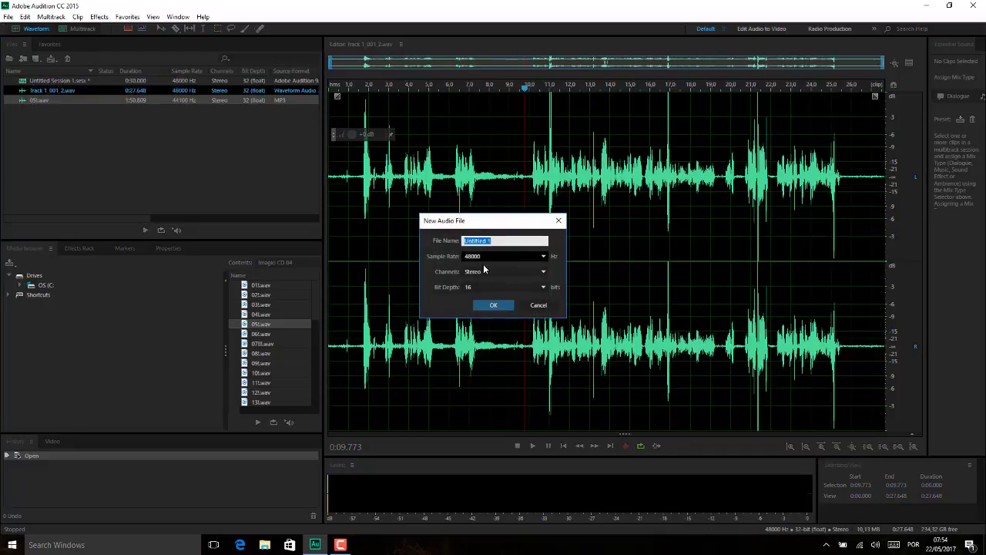
click(508, 310)
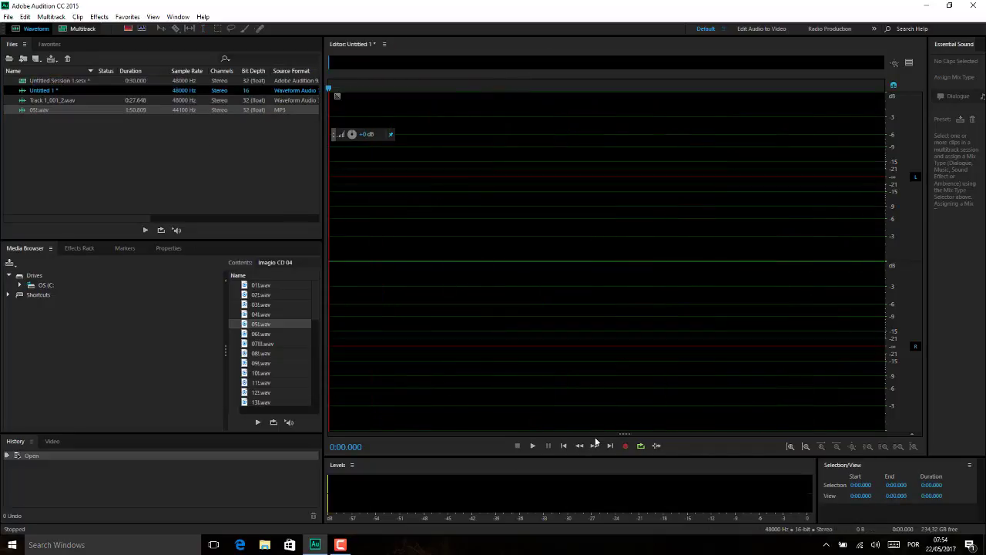
click(626, 446)
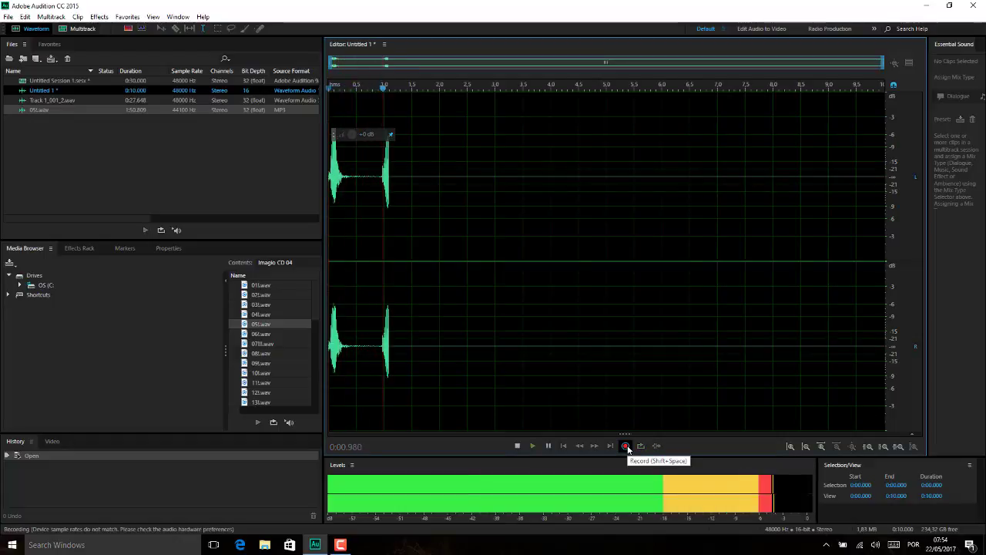
click(626, 446)
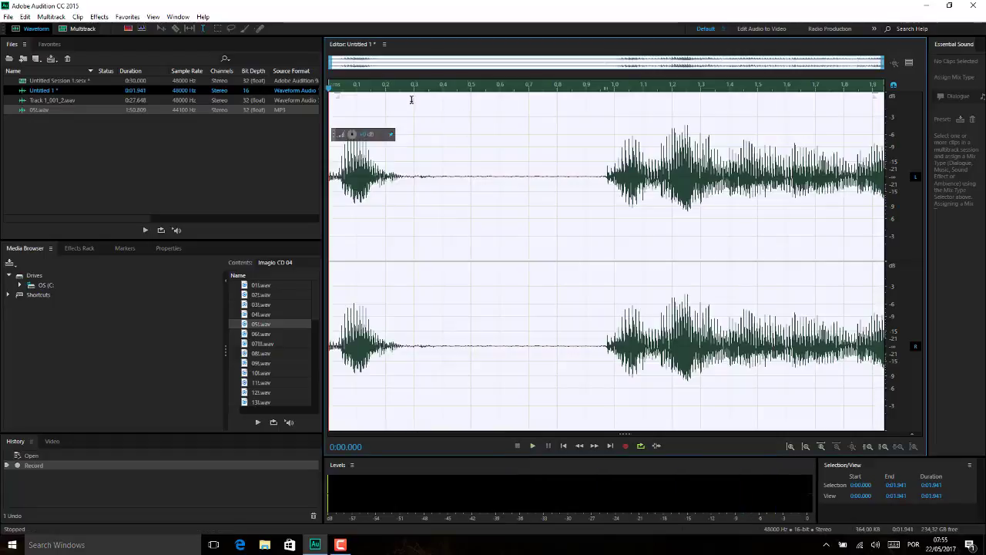
- Close the test recording without saving it
click(384, 44)
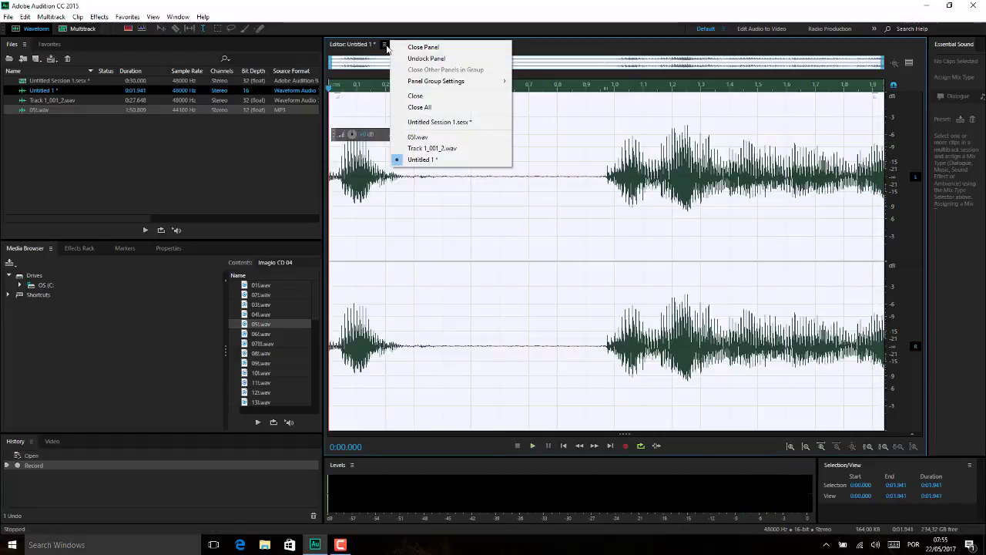
click(423, 97)
click(503, 283)
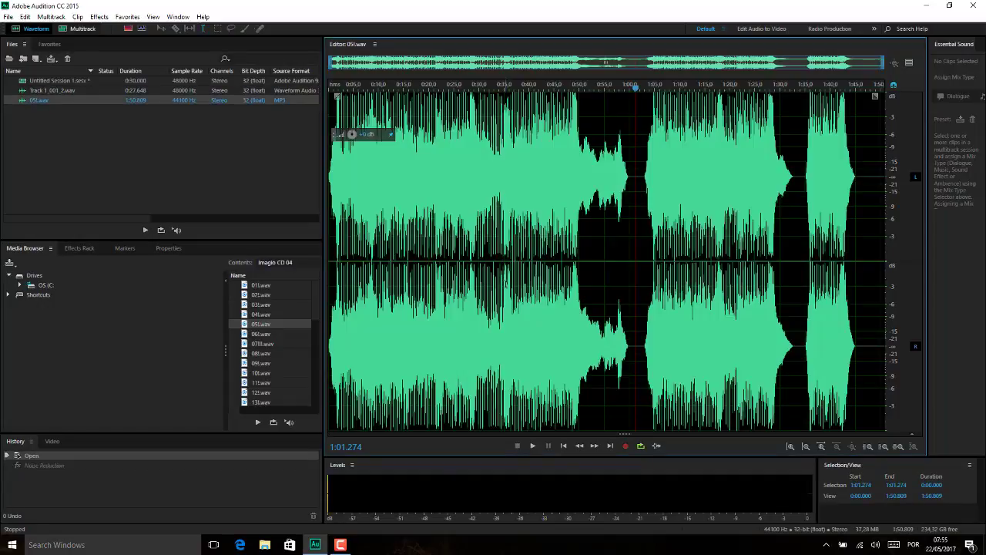
- Open the multitrack session, place the playhead at about 0:02.032 and return to the waveform view of Track 1_001_2.wav
double_click(70, 82)
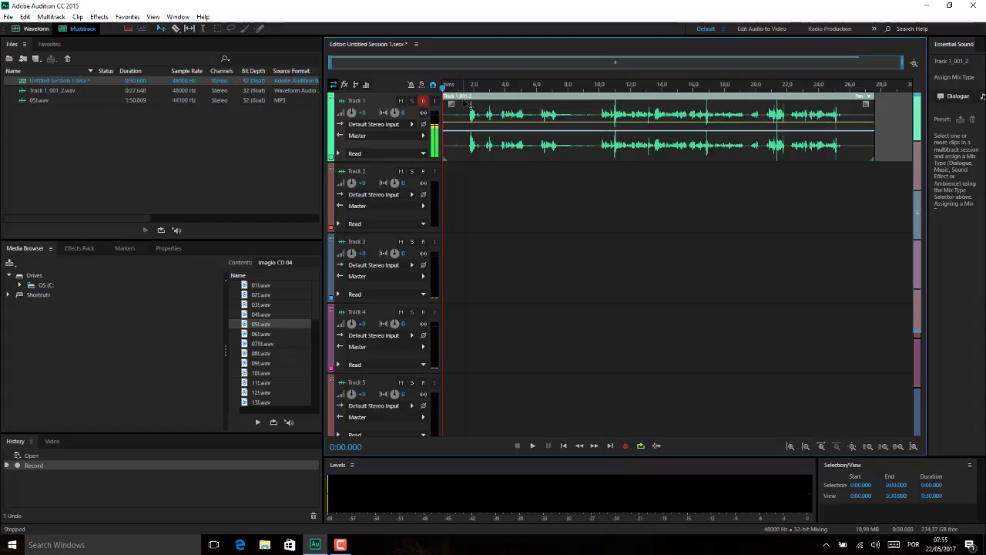
click(475, 107)
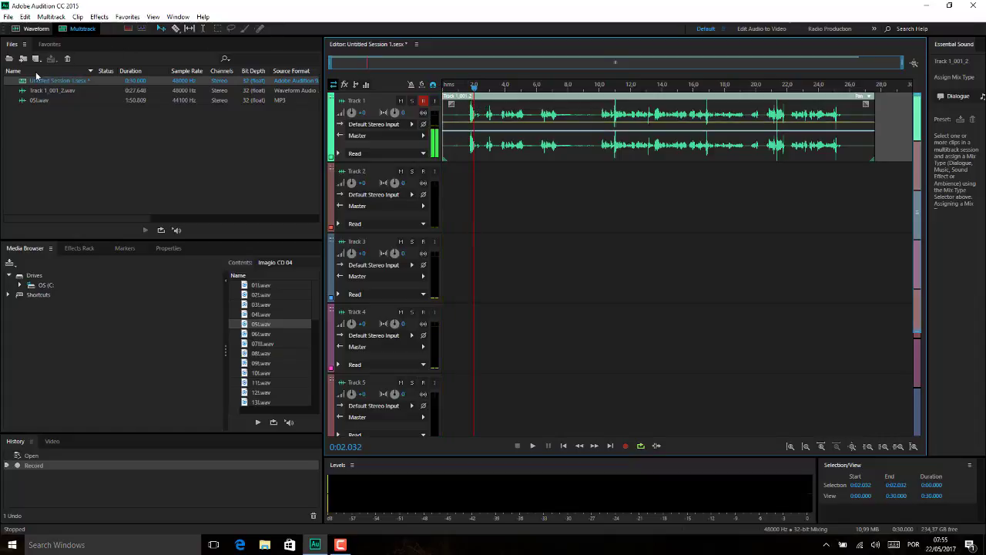
click(27, 29)
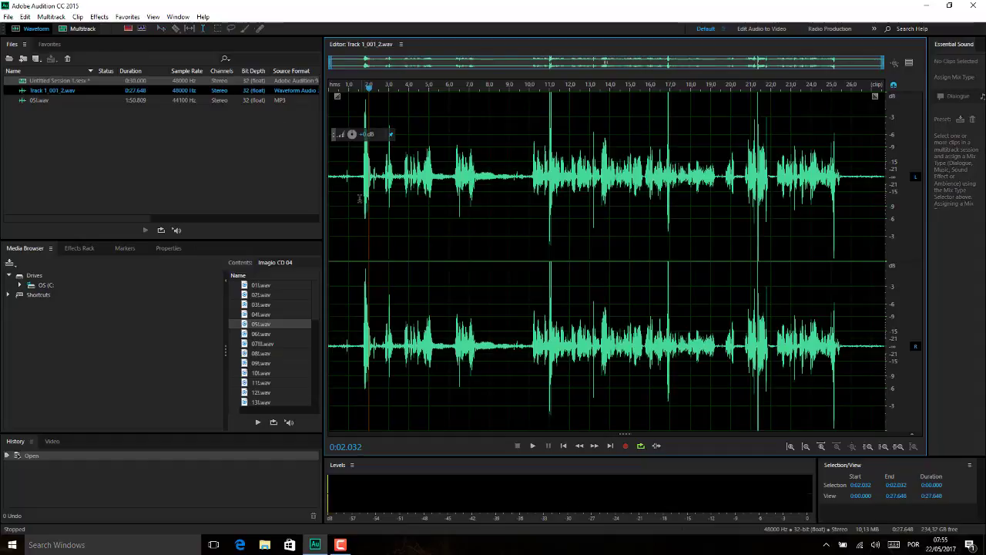
- Play two short stretches of the recording starting from about 0:02.032
key(space)
key(space)
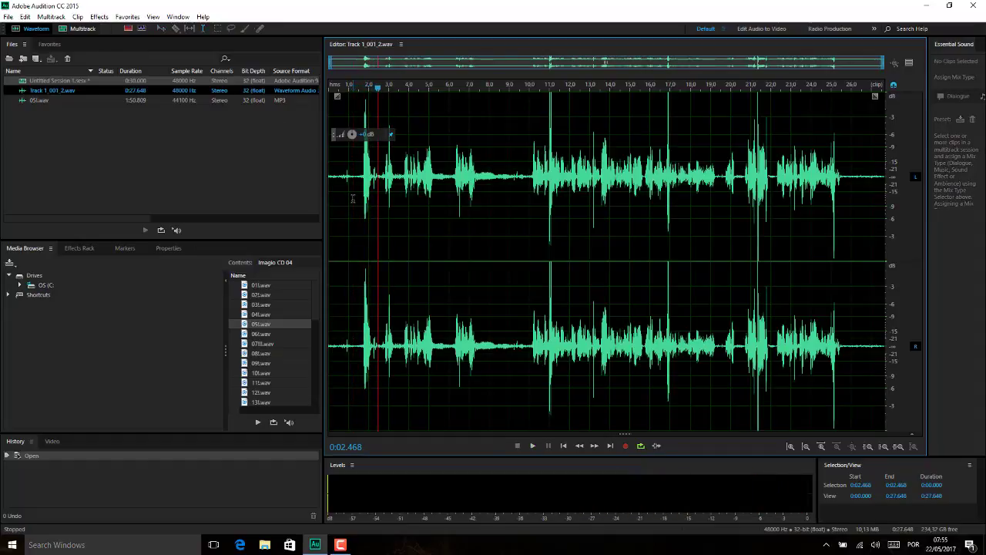
key(space)
key(space)
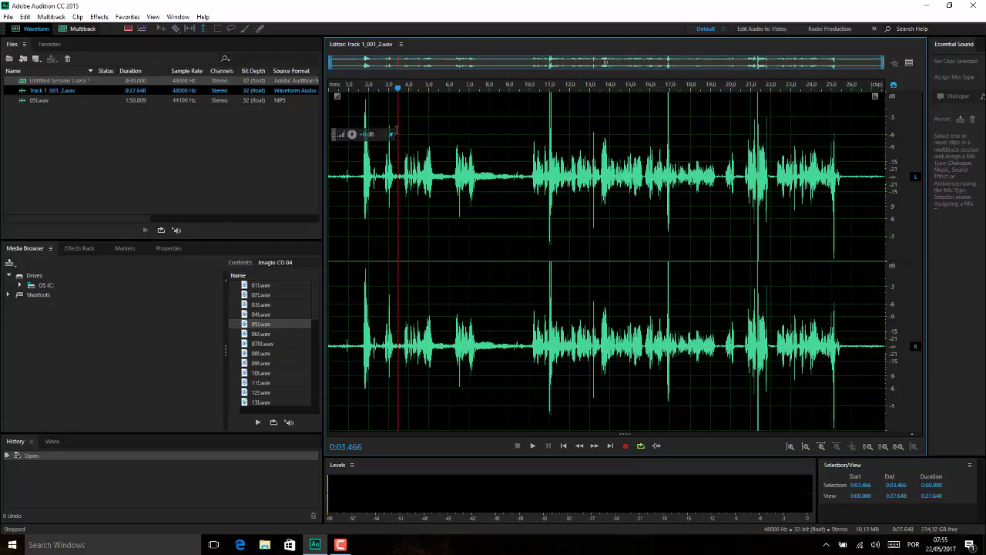
- Show the spectral frequency display, enlarge the waveform area above it, and play the recording from 0:03.466 into the long pause
click(130, 30)
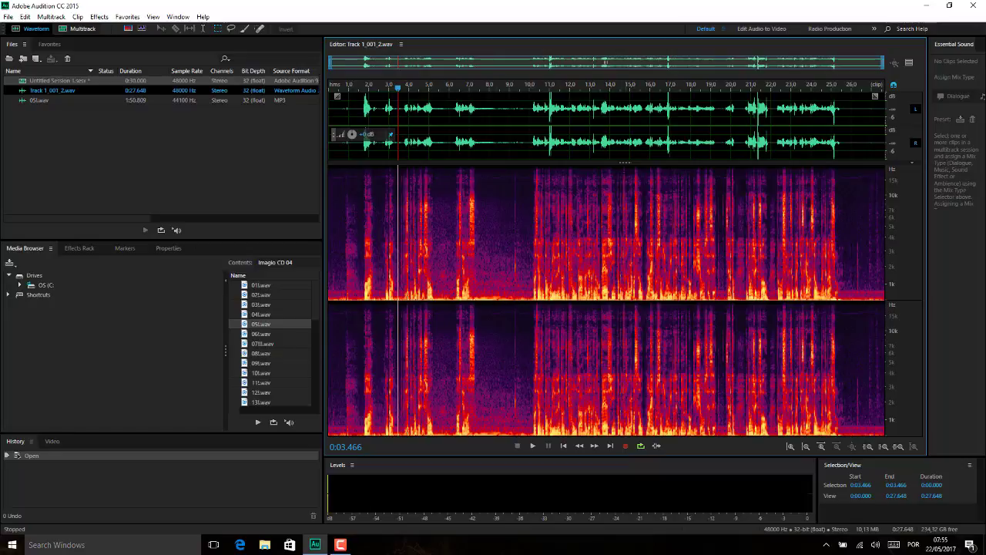
drag(625, 163, 628, 182)
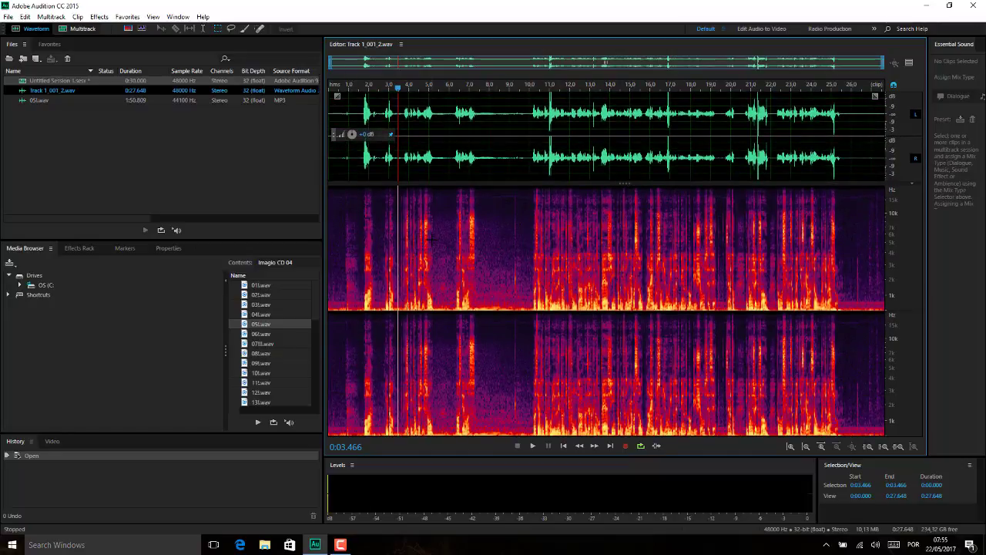
key(space)
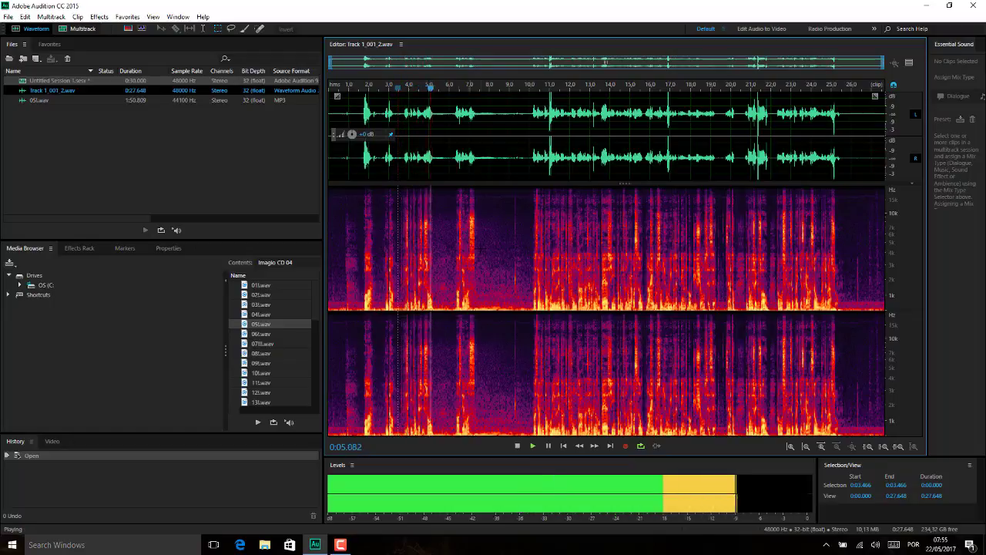
key(space)
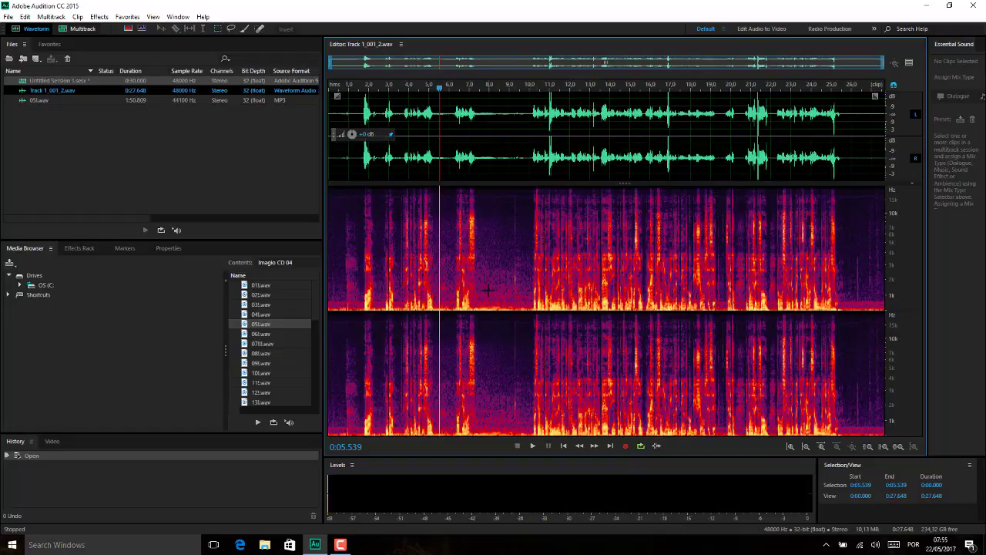
key(space)
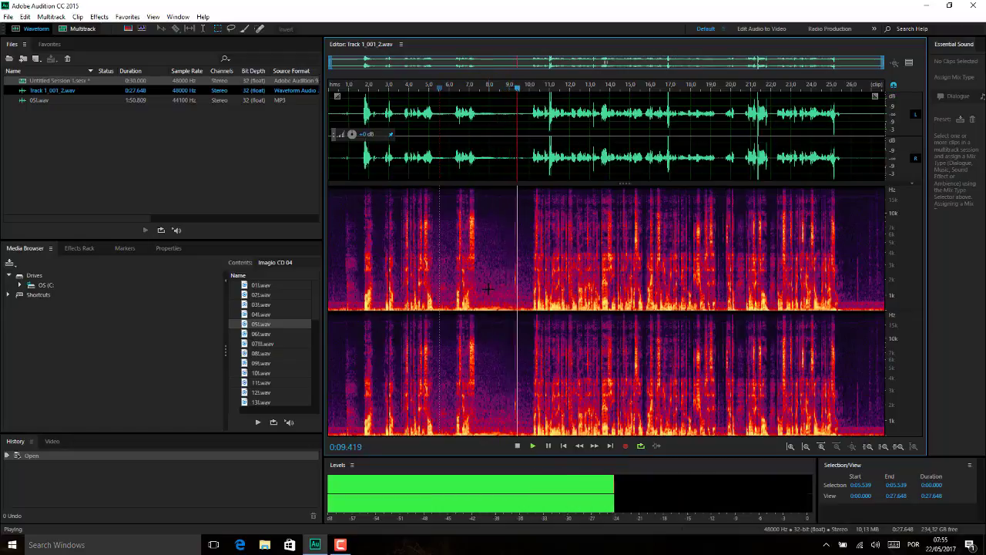
key(space)
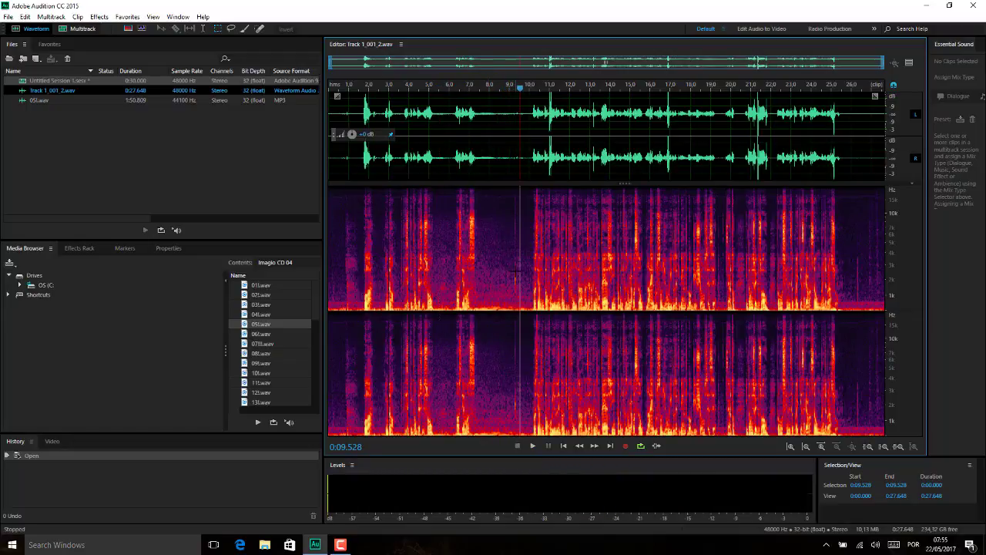
- Play the background noise in the pause between about 8 and 10 seconds several times
key(space)
key(space)
click(488, 282)
key(space)
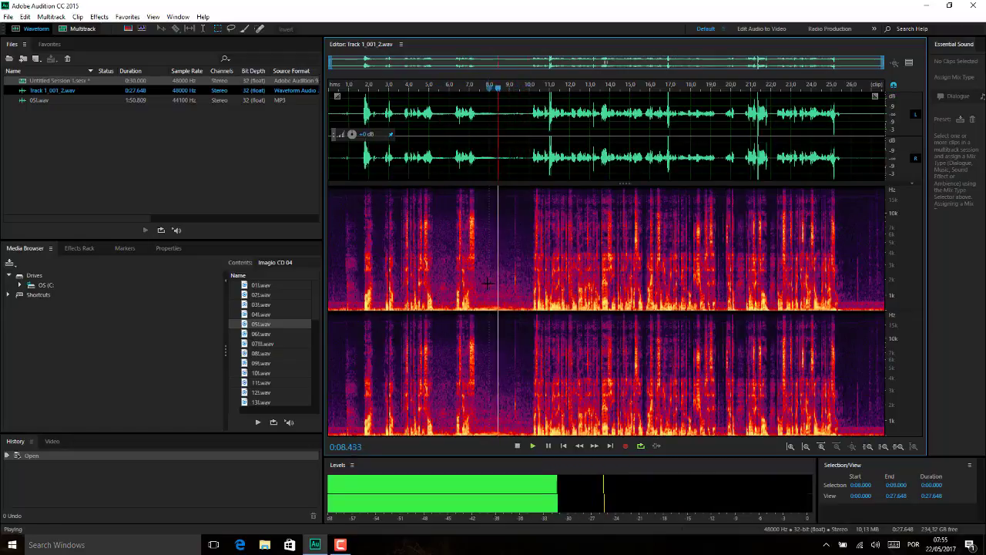
key(space)
key(space)
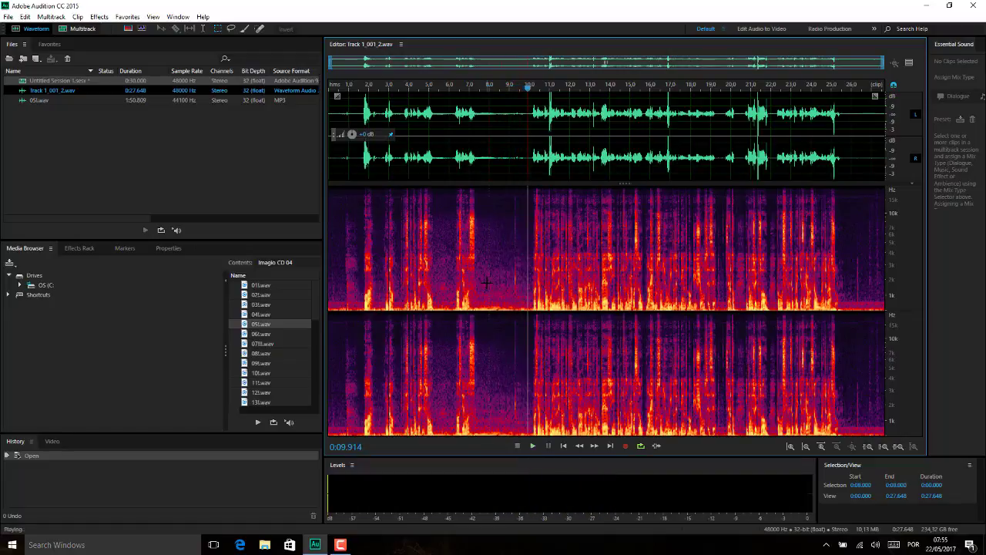
key(space)
click(501, 280)
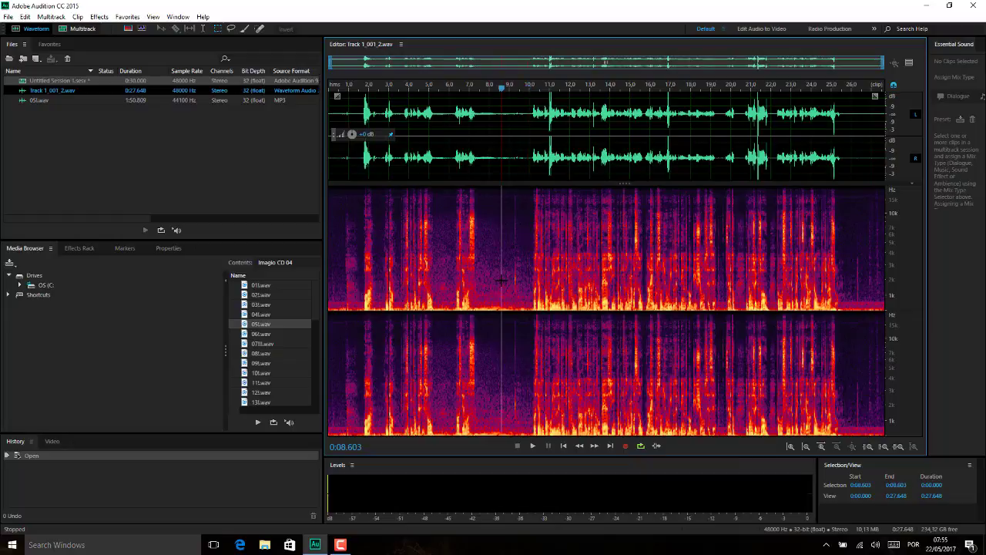
key(space)
key(space)
key(space)
key(space)
key(space)
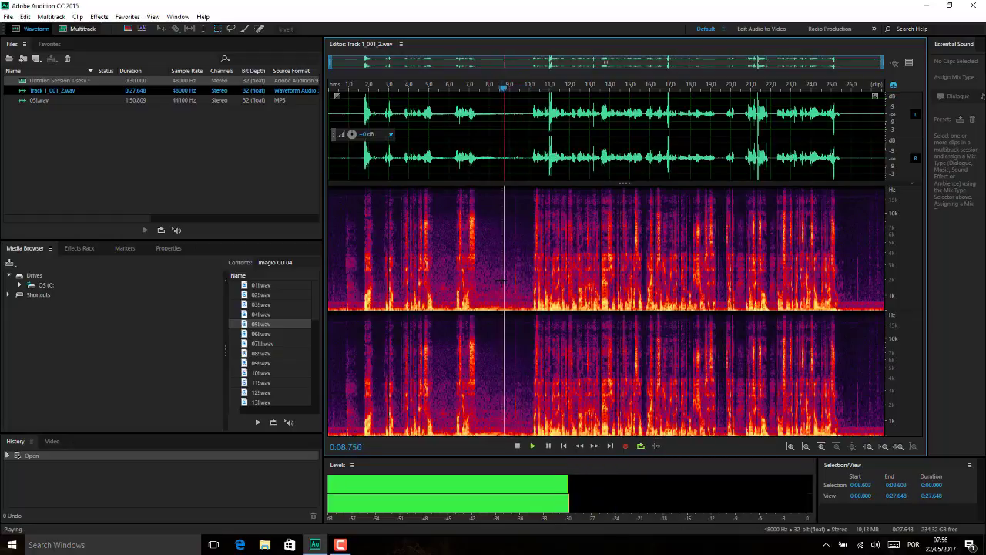
key(space)
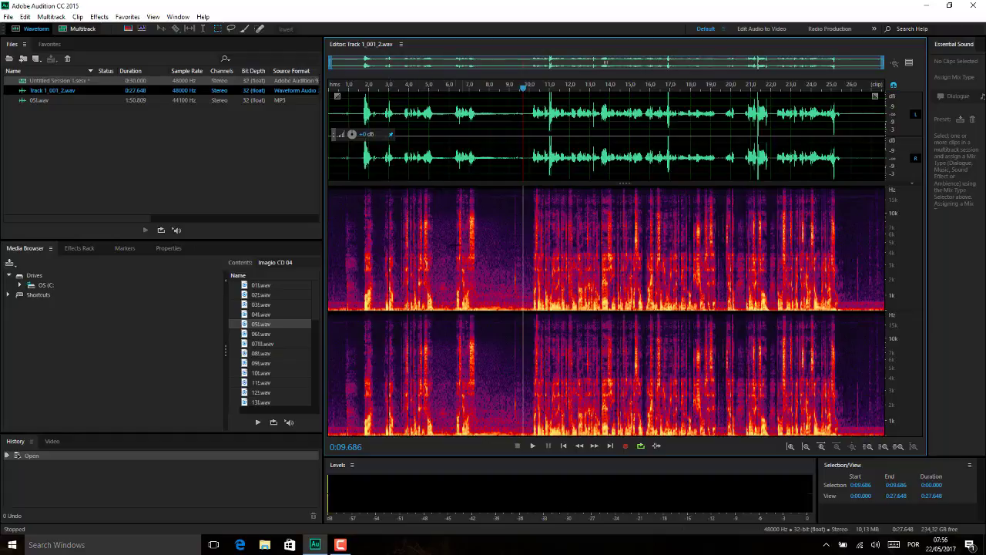
- Review the available Noise Reduction / Restoration effects, then place the playhead at the start of the pause, about 0:07.556
click(99, 16)
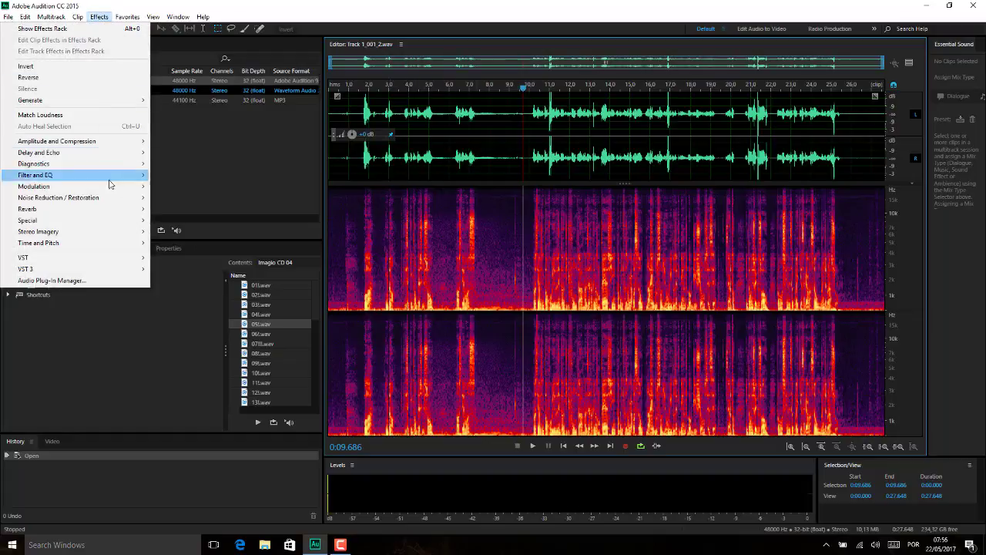
mouse_move(114, 201)
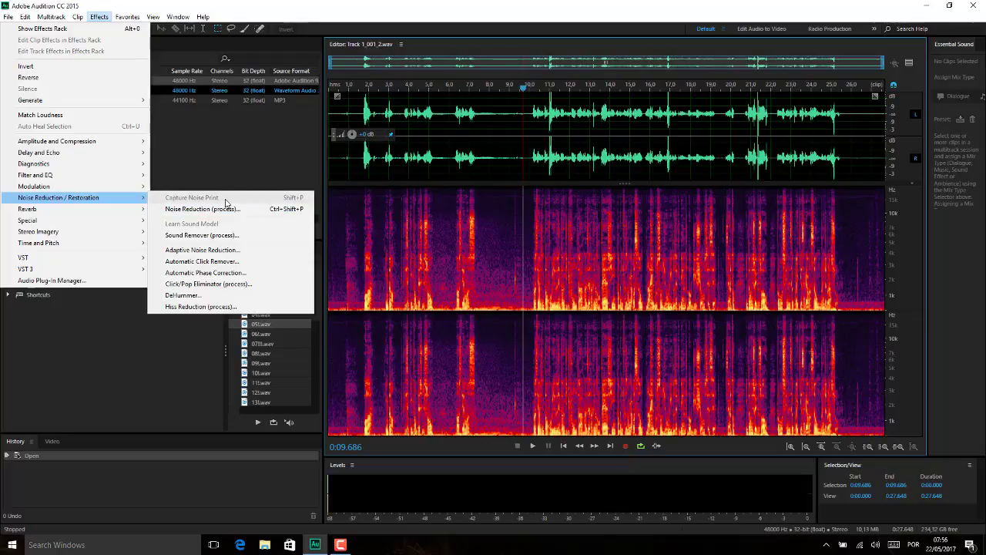
click(498, 208)
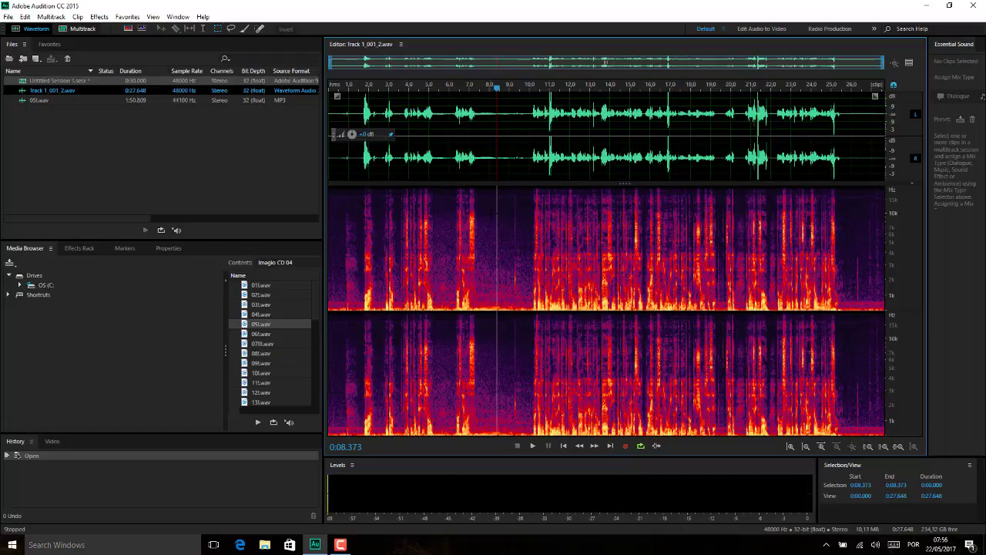
click(481, 158)
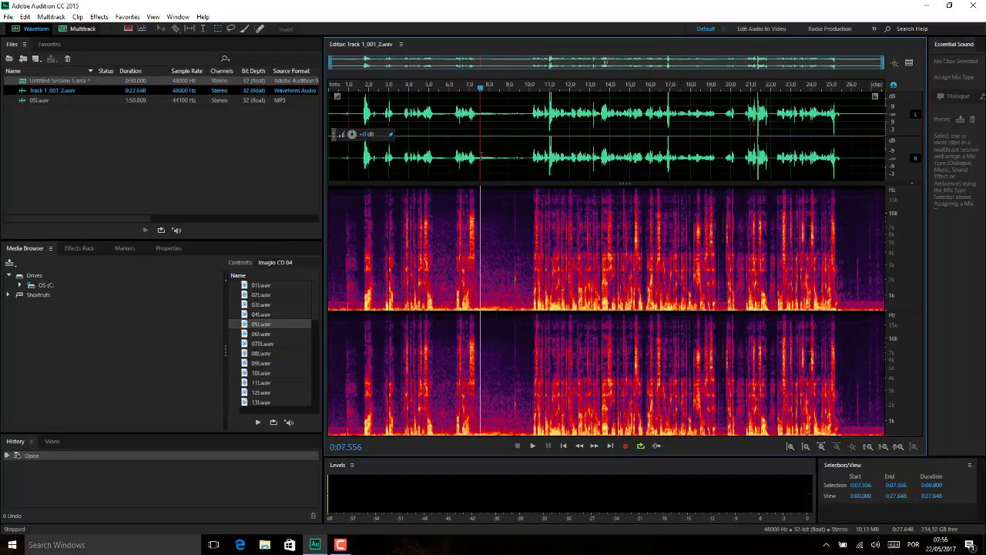
- Mark a mid-frequency band across the speech from about 10.3 to 25.2 seconds in the spectral display
drag(481, 158, 530, 160)
click(458, 216)
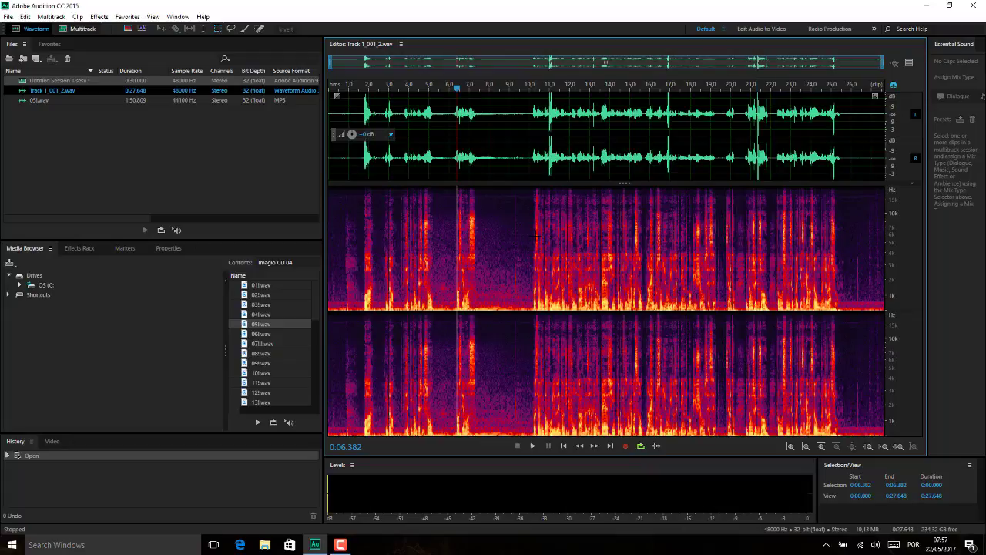
drag(538, 237, 836, 260)
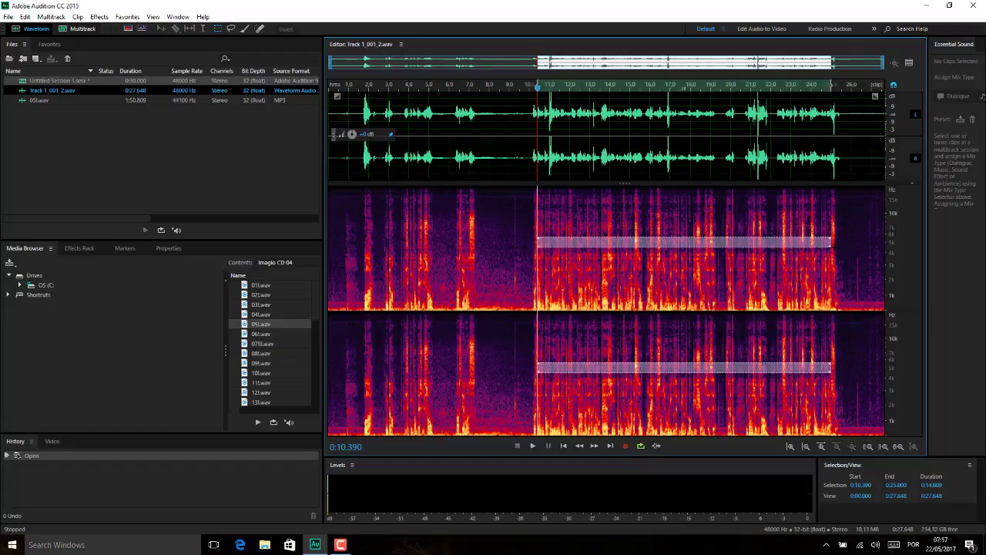
drag(832, 243, 831, 252)
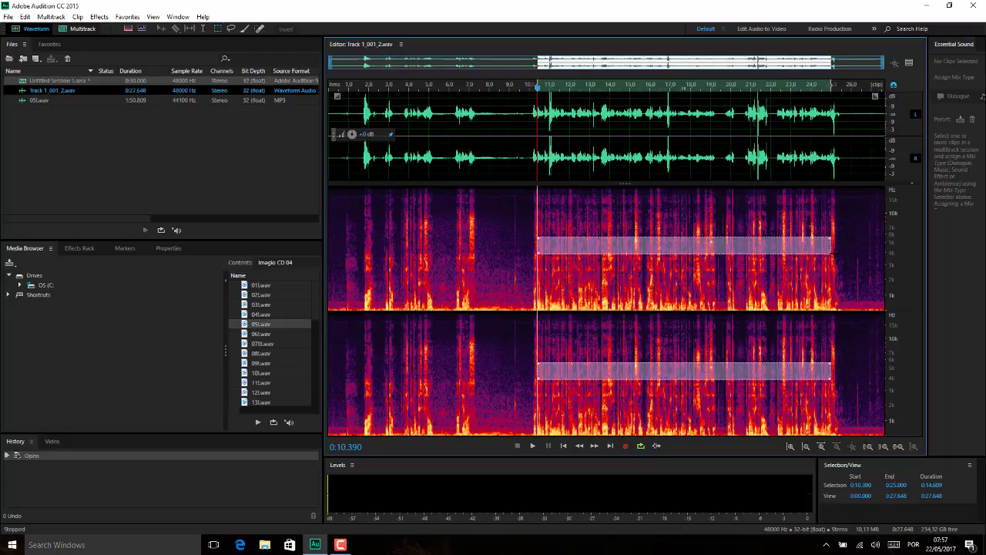
click(831, 250)
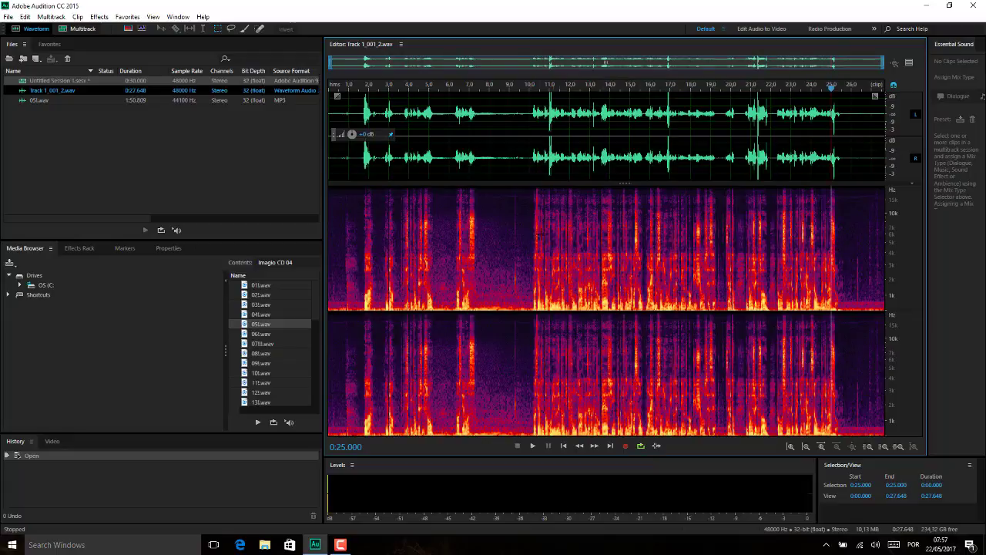
drag(537, 239, 835, 260)
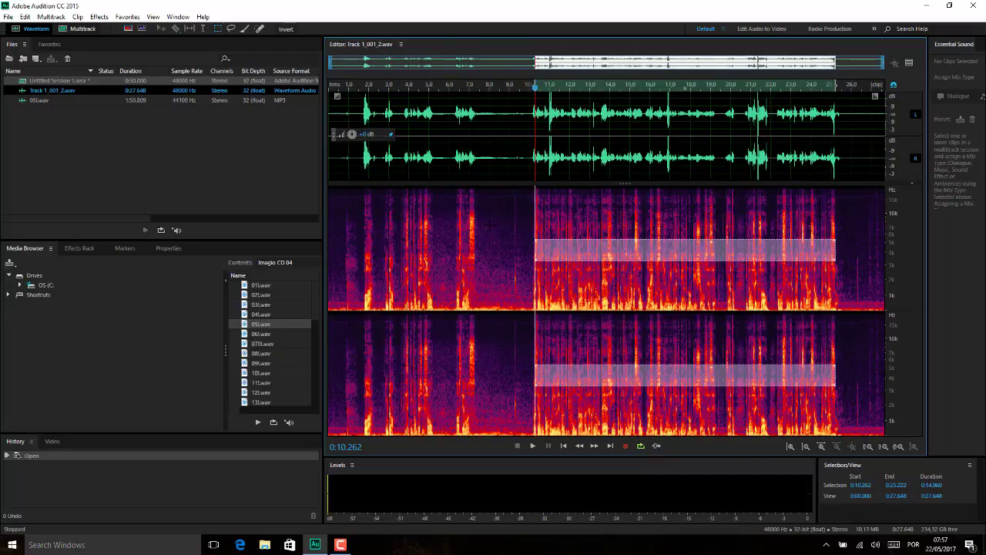
- Select the noise-only pause from 0:07.480 to 0:10.000 and capture it as the noise print
drag(479, 162, 530, 165)
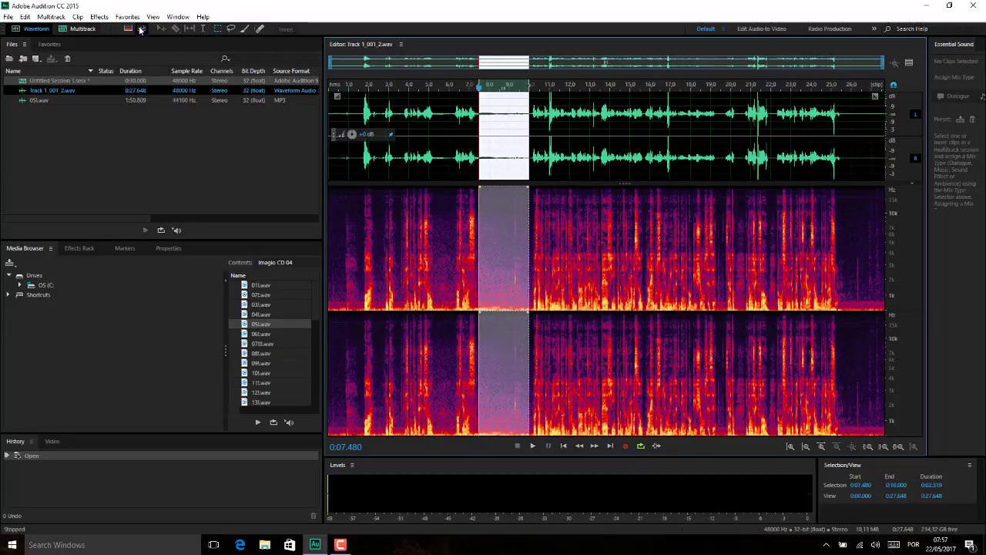
click(98, 16)
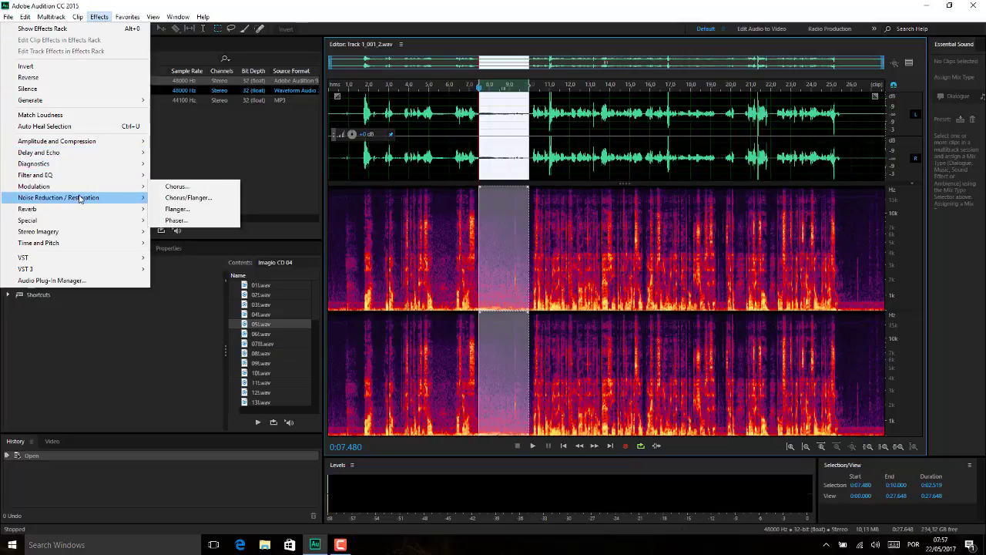
mouse_move(79, 201)
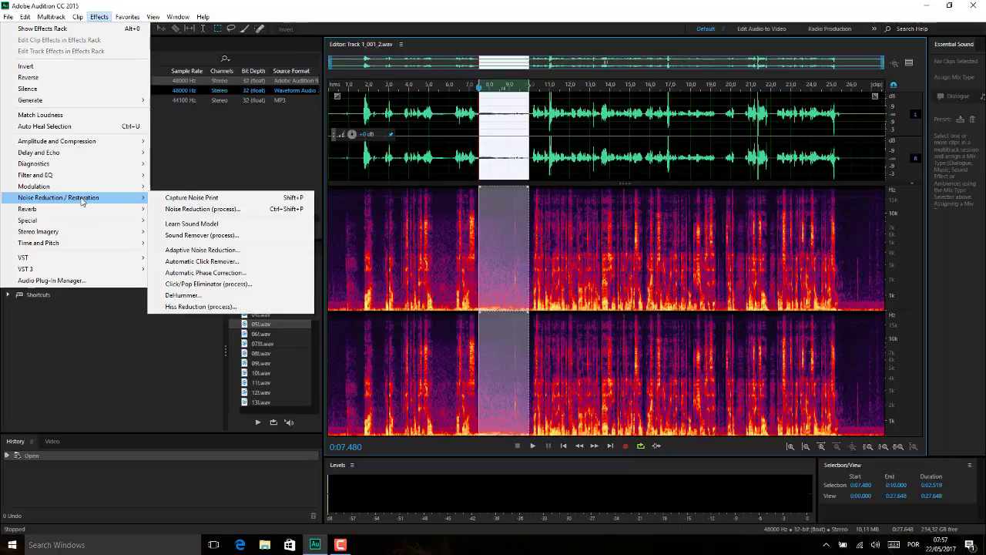
click(216, 199)
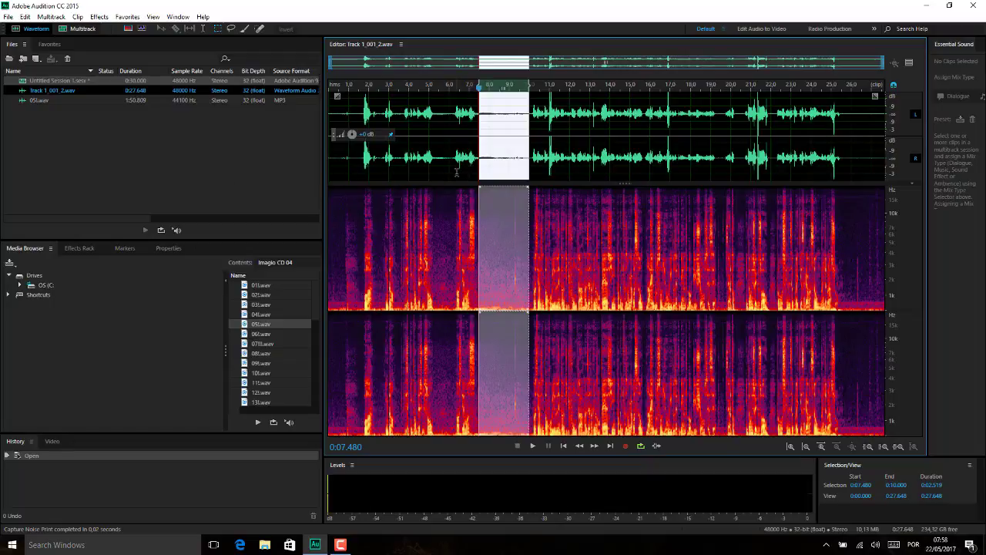
- Preview the Noise Reduction process on the selected pause, with the speaker volume raised to 100
click(99, 17)
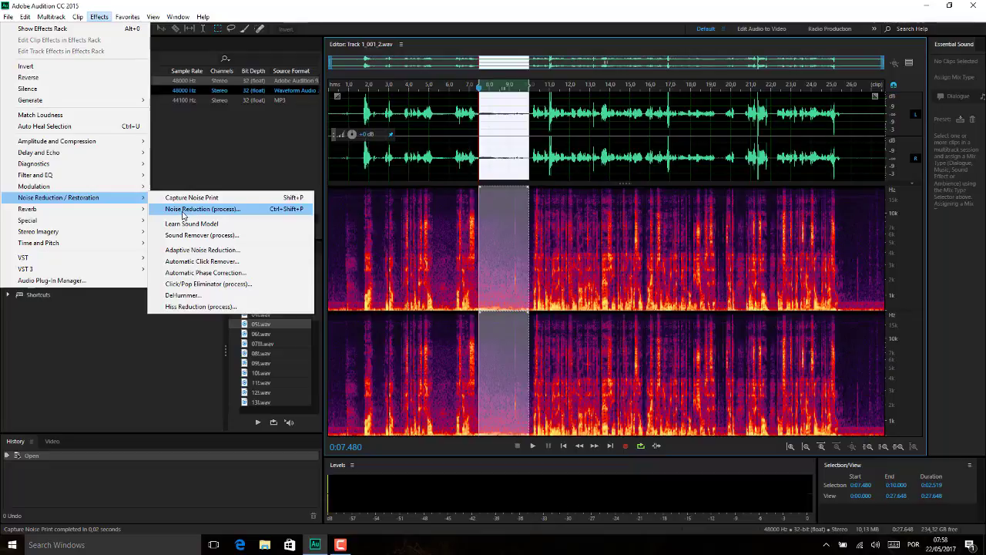
click(243, 215)
mouse_move(220, 70)
mouse_down()
mouse_move(240, 68)
mouse_move(229, 58)
mouse_up()
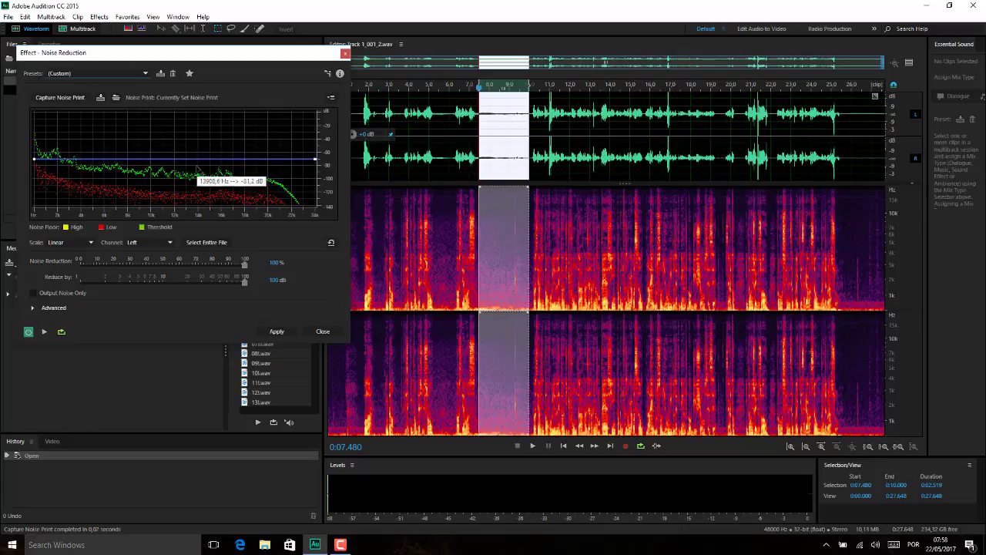
click(44, 331)
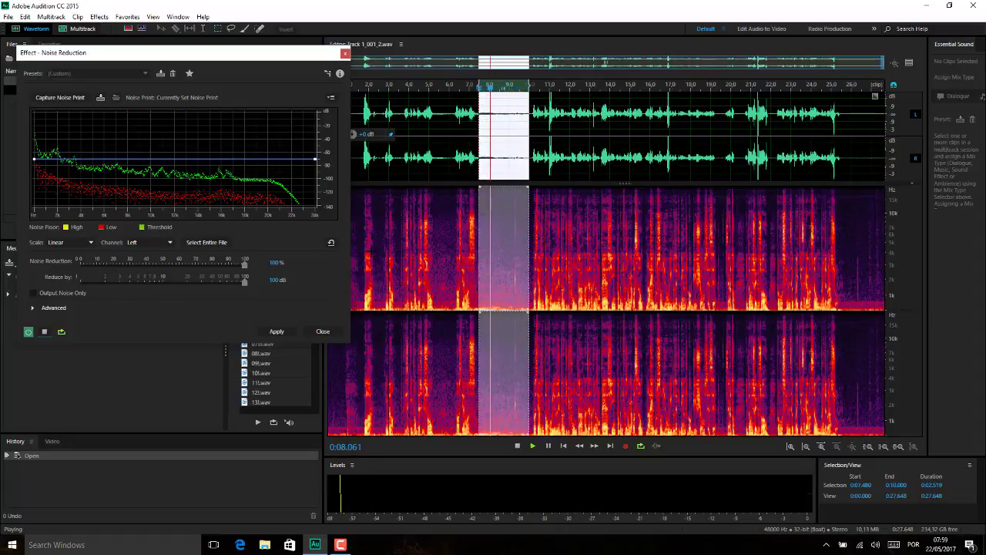
click(876, 544)
drag(928, 521, 956, 521)
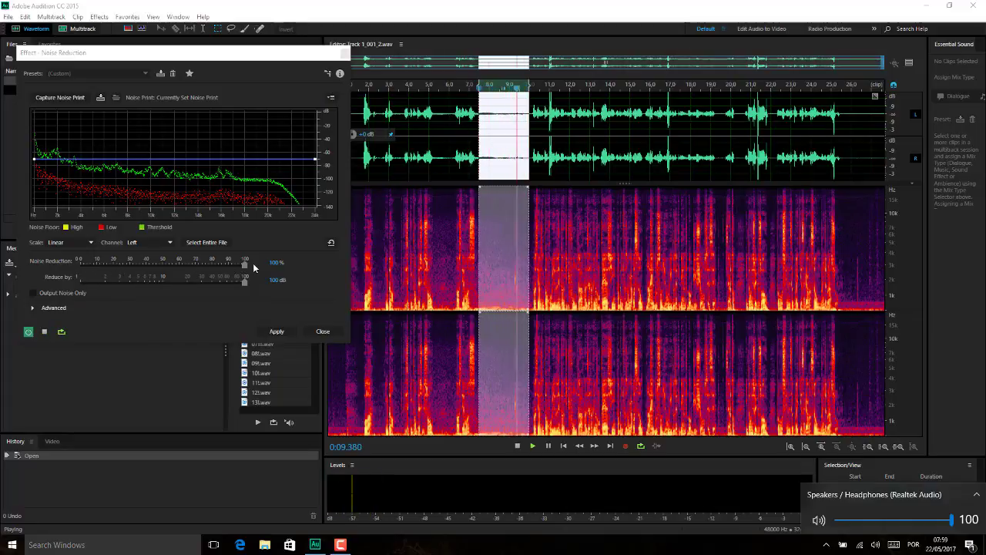
- Compare the preview with the noise reduction amount at 0% and back at 100%
drag(253, 265, 78, 265)
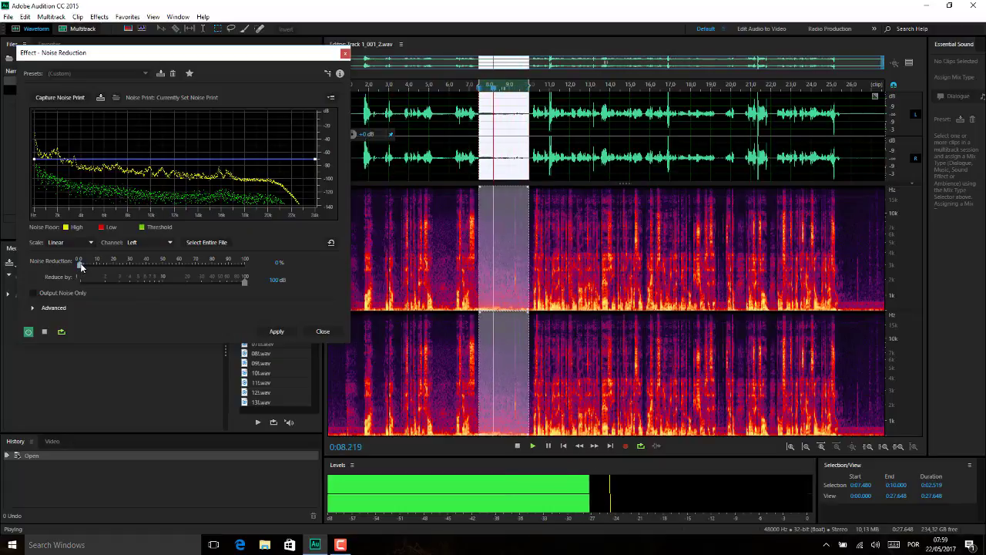
drag(80, 266, 257, 269)
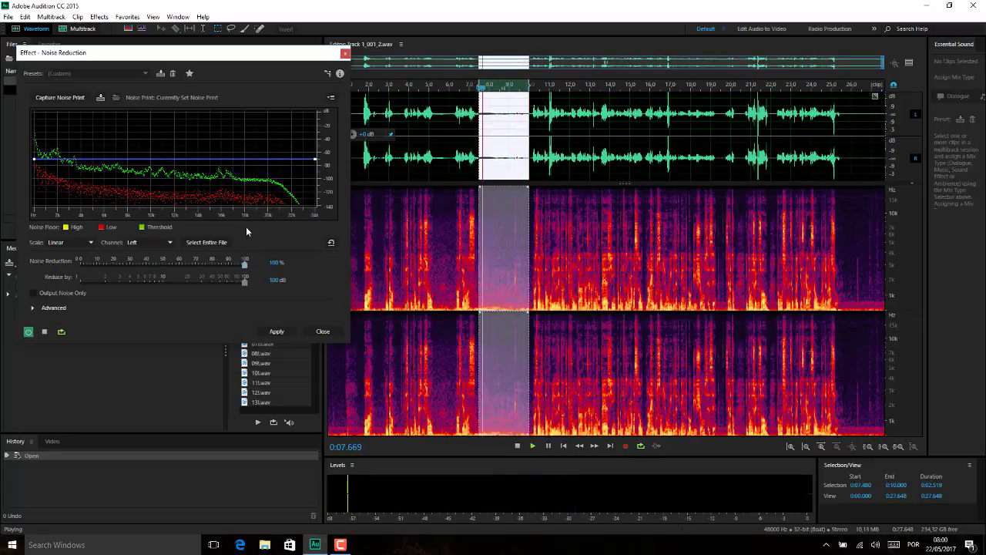
drag(245, 264, 259, 282)
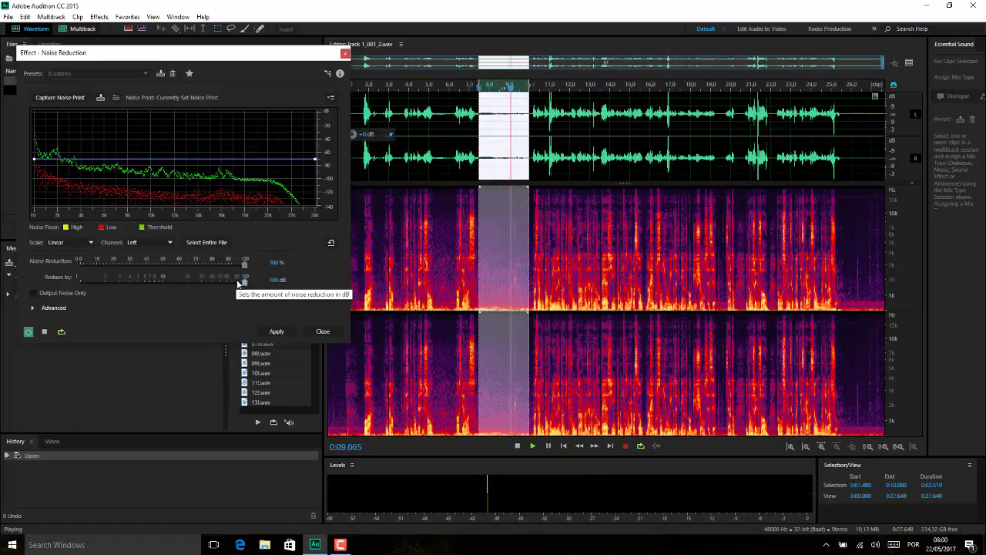
mouse_move(245, 264)
mouse_down()
mouse_move(141, 264)
mouse_move(245, 264)
mouse_up()
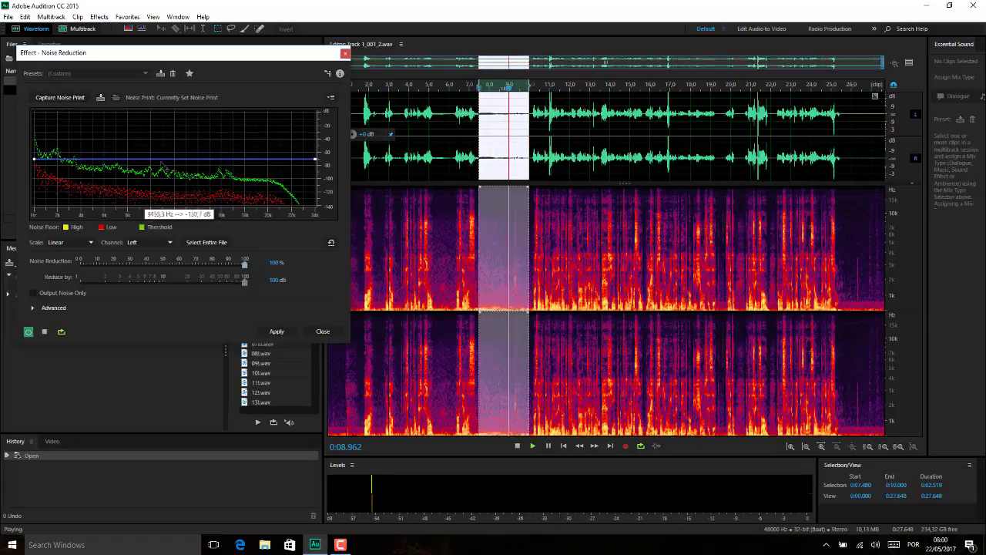
- Try the Logarithmic scale for the noise graph, check the channel choices, and restore the Linear scale
click(90, 242)
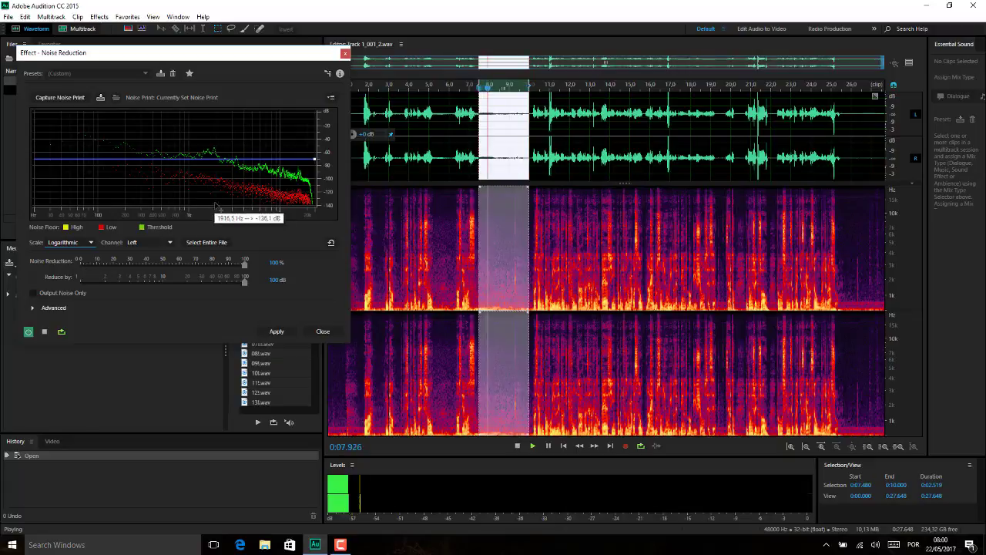
click(158, 244)
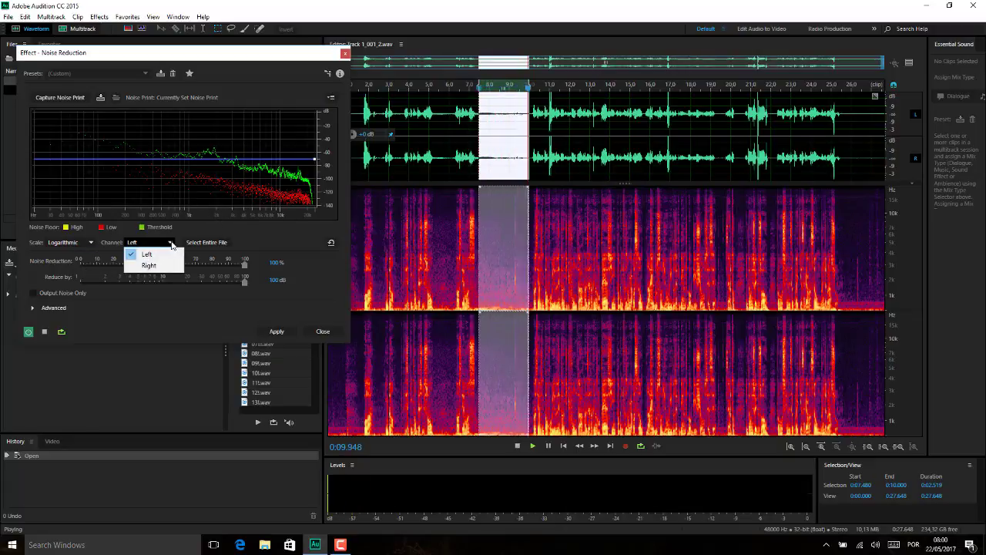
click(171, 243)
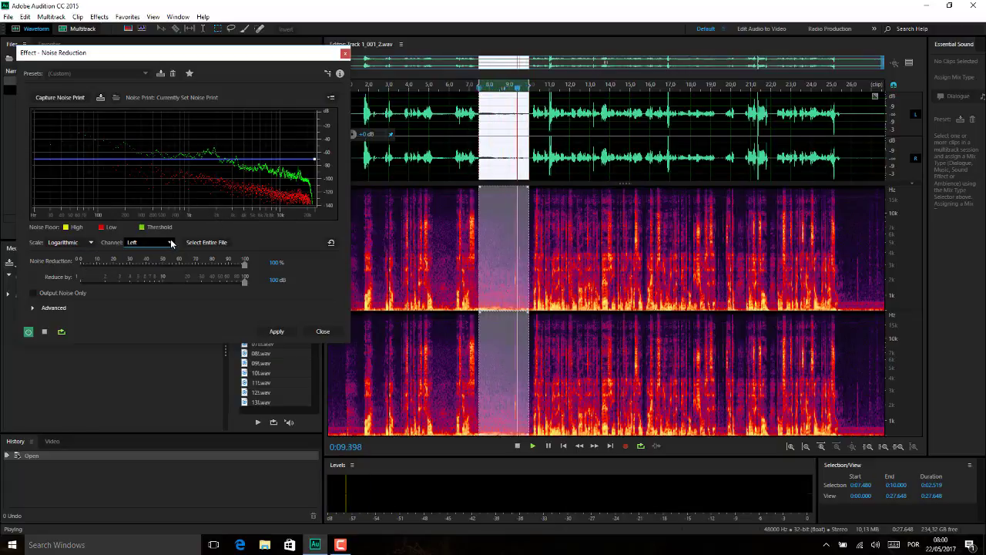
click(171, 244)
click(143, 252)
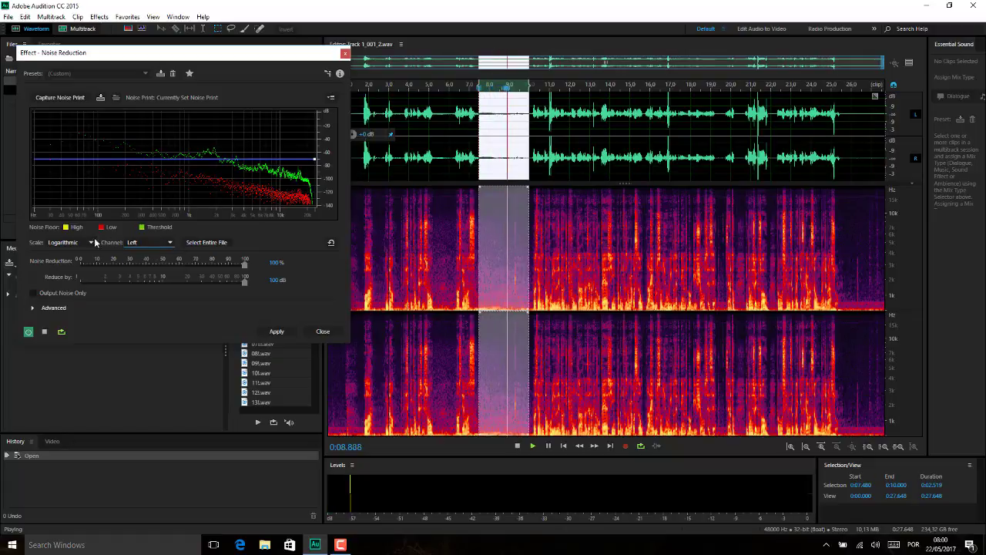
click(93, 242)
click(62, 250)
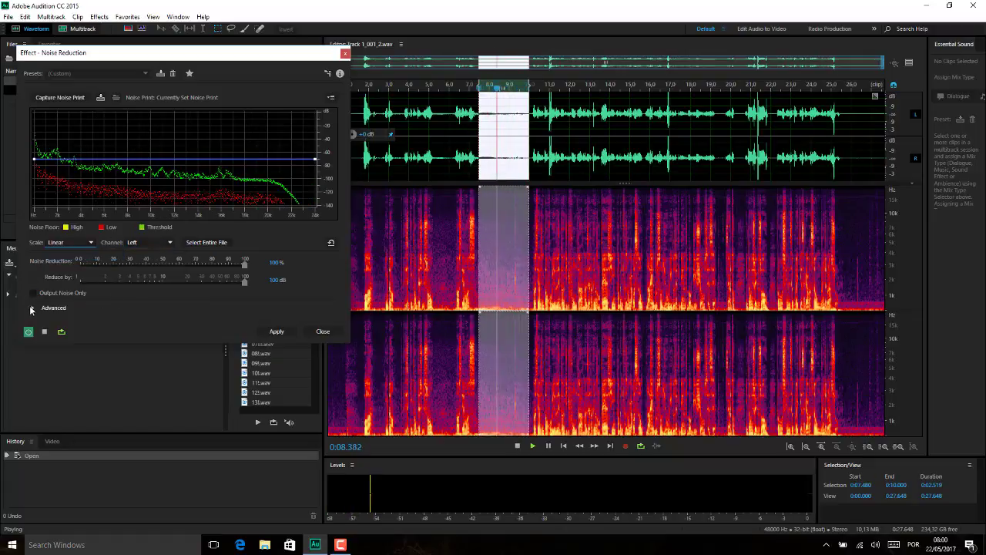
- Review the advanced noise reduction settings and apply the effect to the selected pause at 100% and 100 dB
click(33, 309)
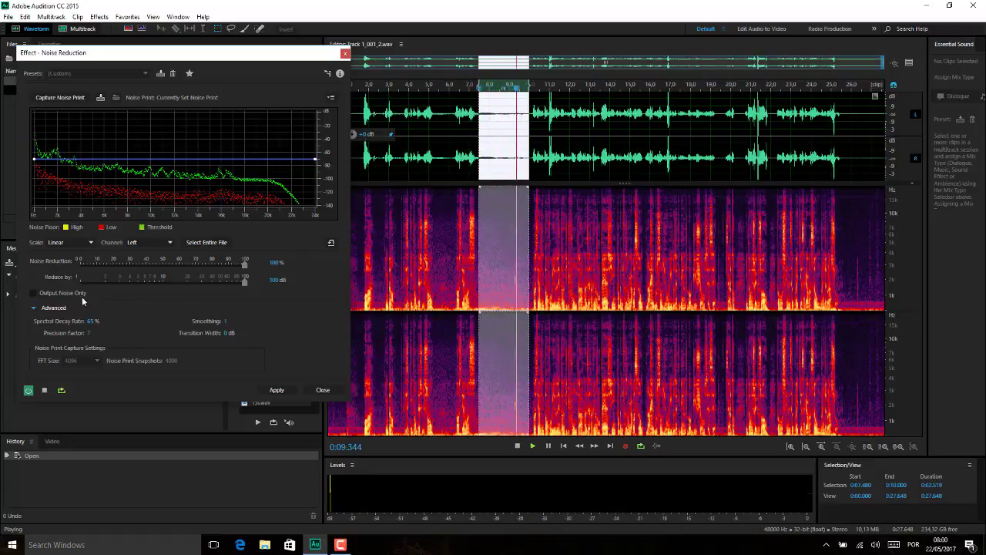
click(34, 309)
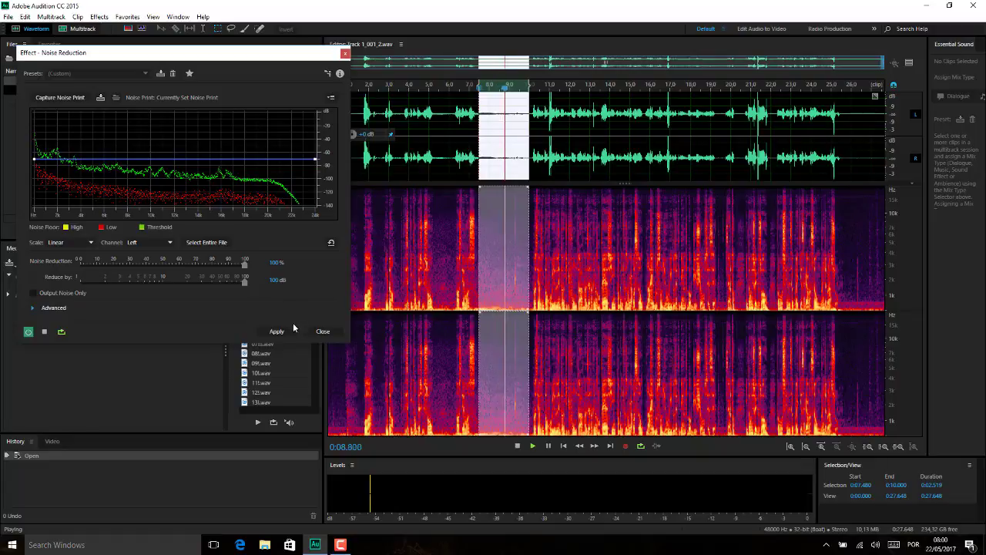
click(268, 332)
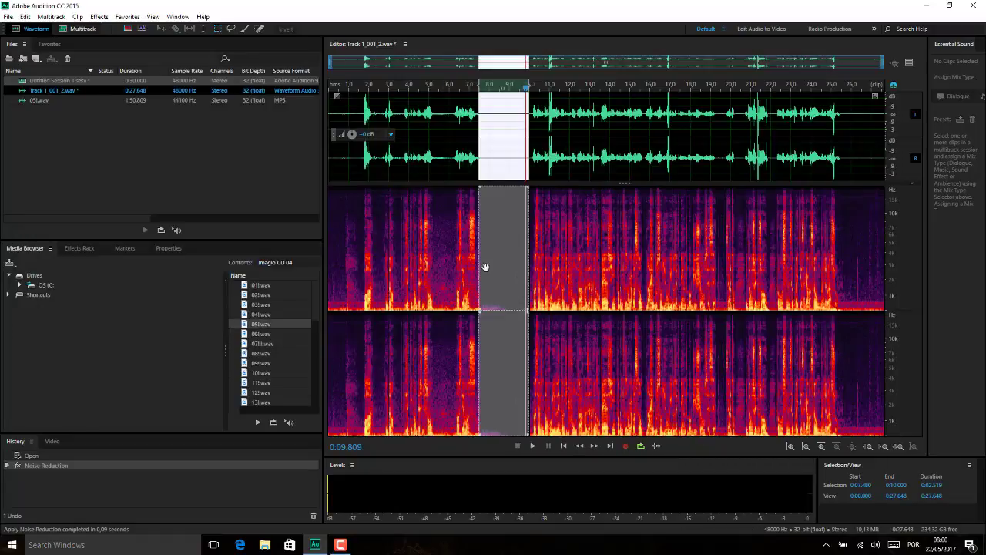
- Play the recording across the cleaned pause, starting from 0:07.326 and again from 0:03.395
click(475, 256)
key(space)
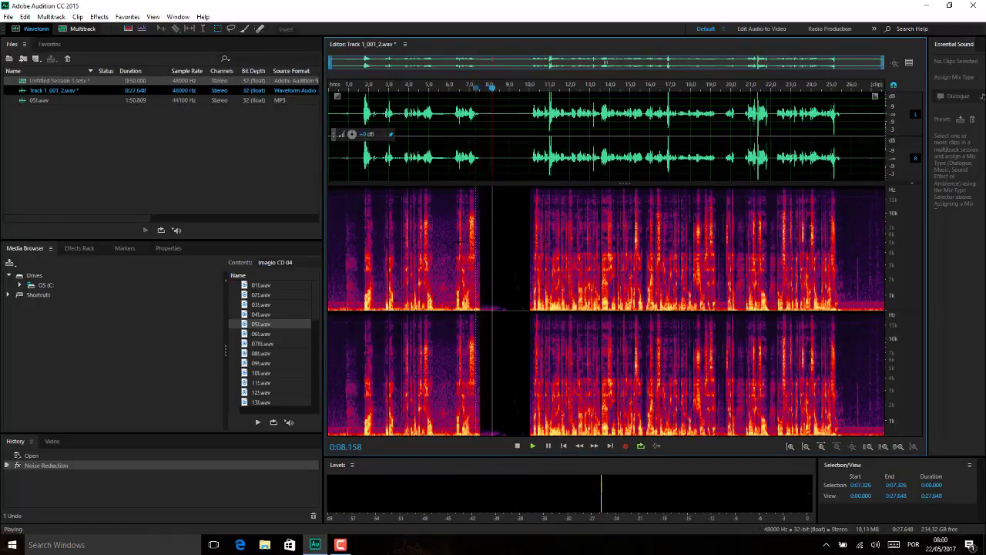
key(space)
click(397, 255)
key(space)
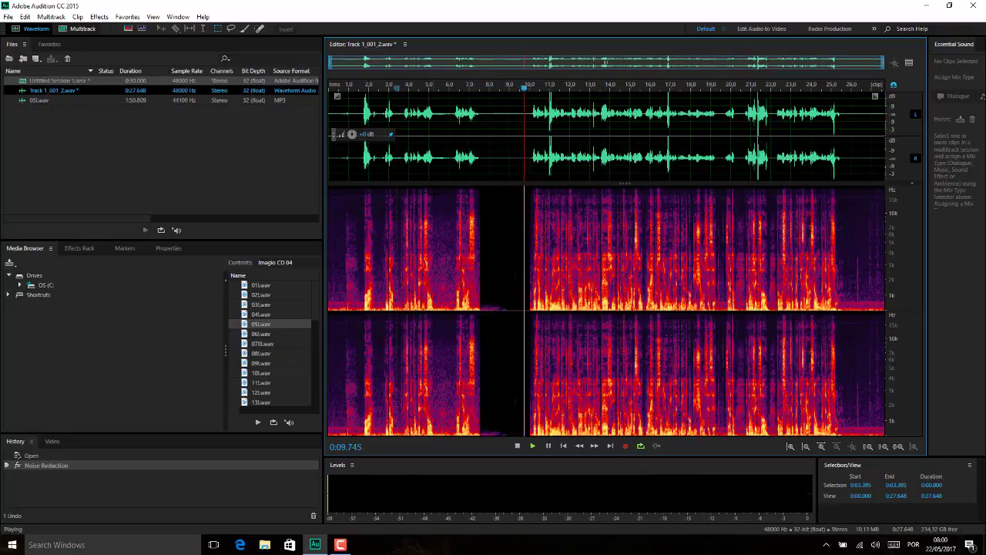
key(space)
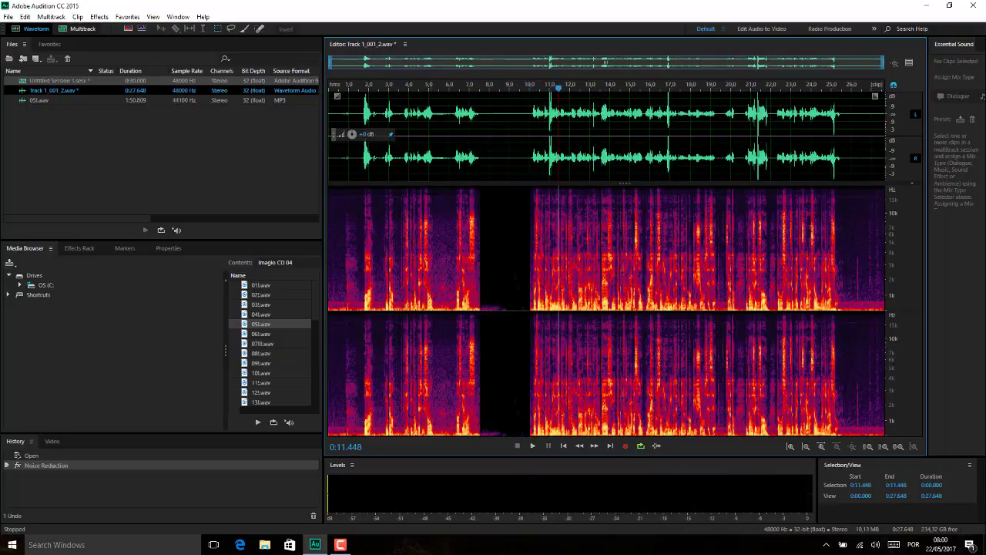
- Delete the part of the silent pause from 0:07.684 to 0:09.445, accepting the change in file duration
click(481, 160)
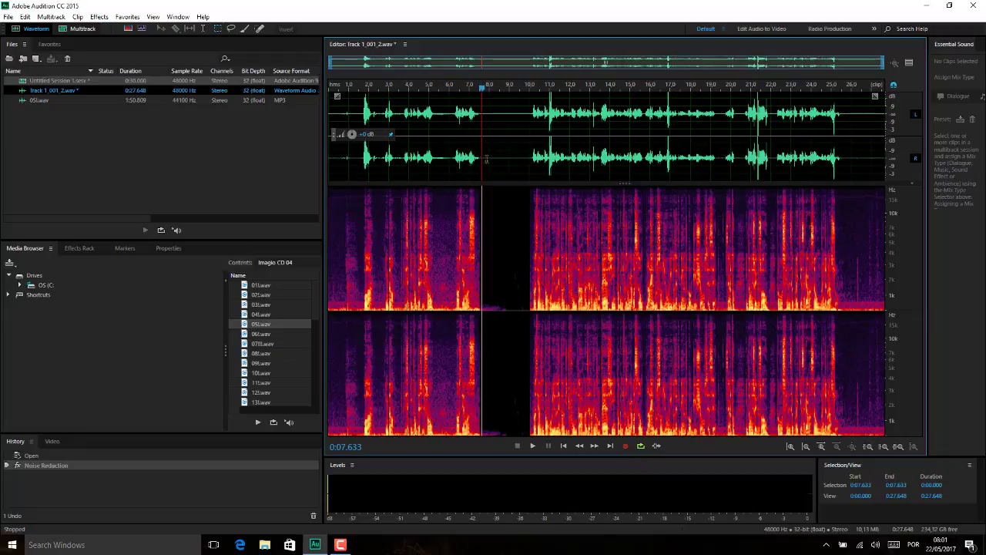
drag(487, 160, 518, 167)
click(479, 164)
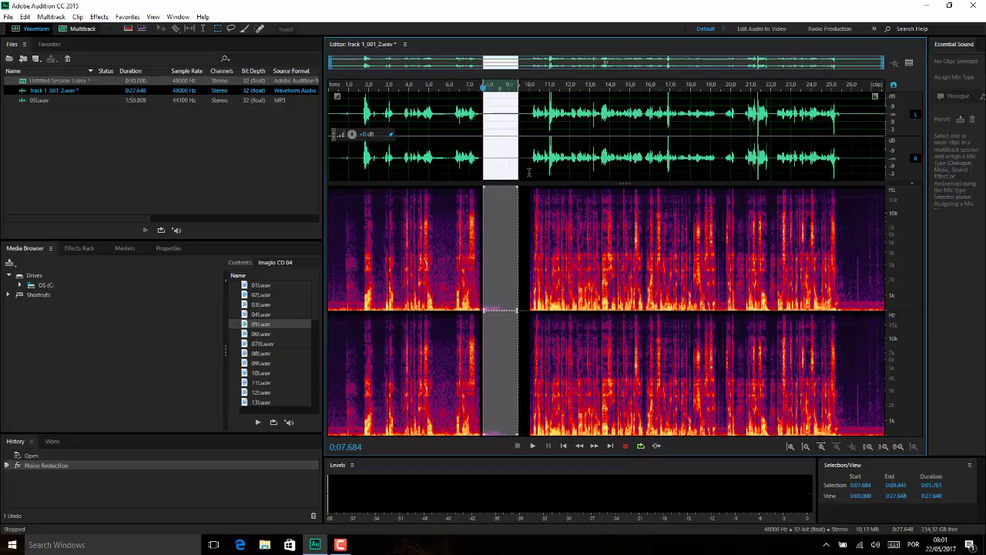
key(Delete)
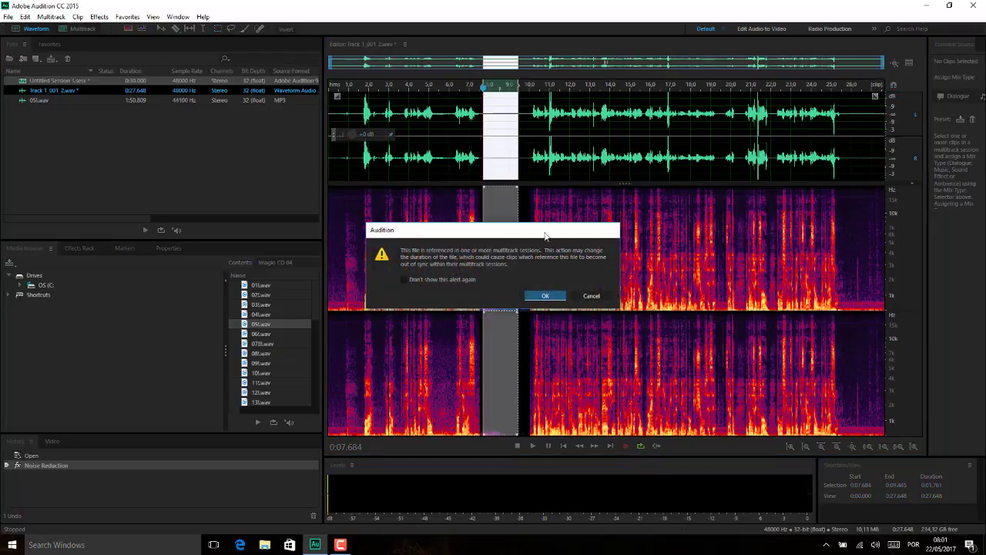
click(545, 295)
- Play the shortened recording across the cut from 0:07.000, and play the opening speech from 0:01.577
key(space)
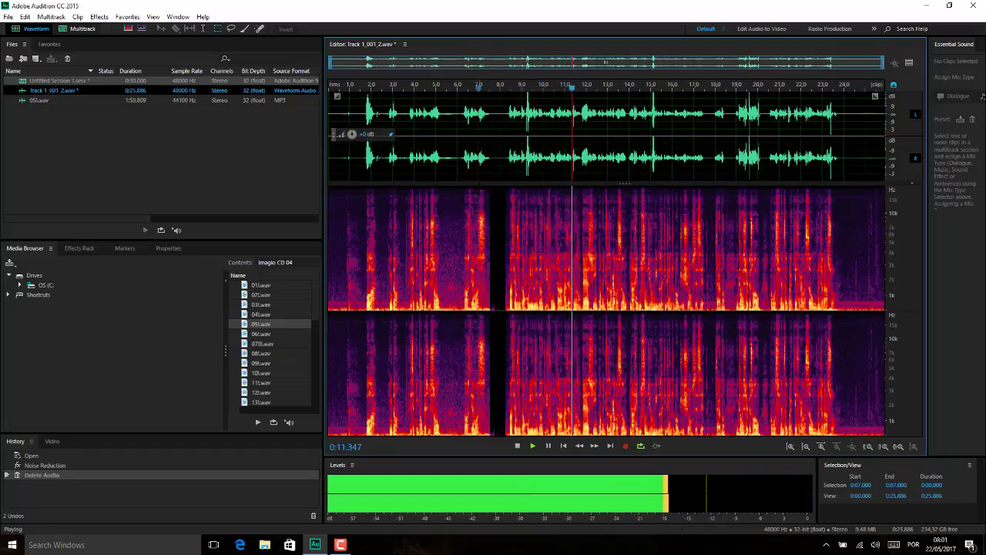
key(space)
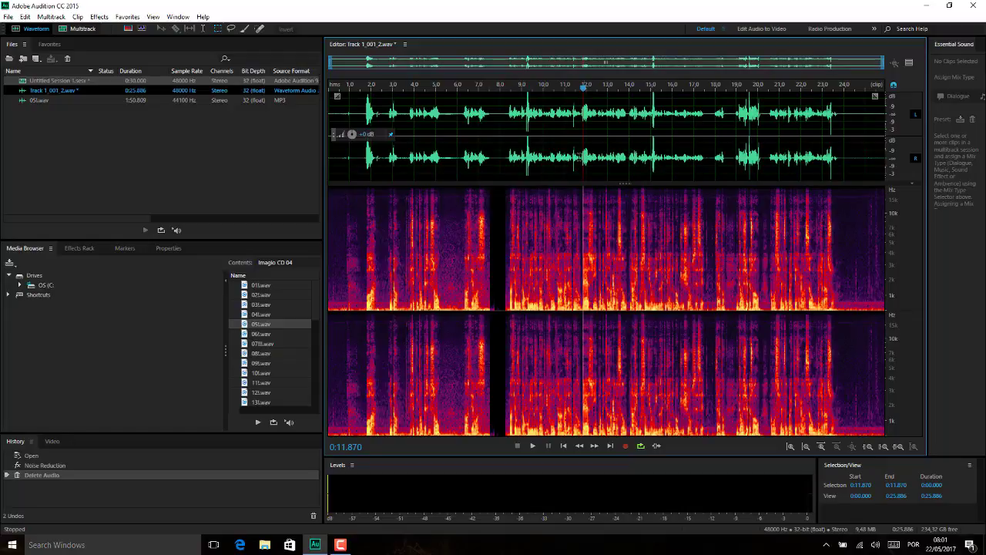
click(362, 176)
key(space)
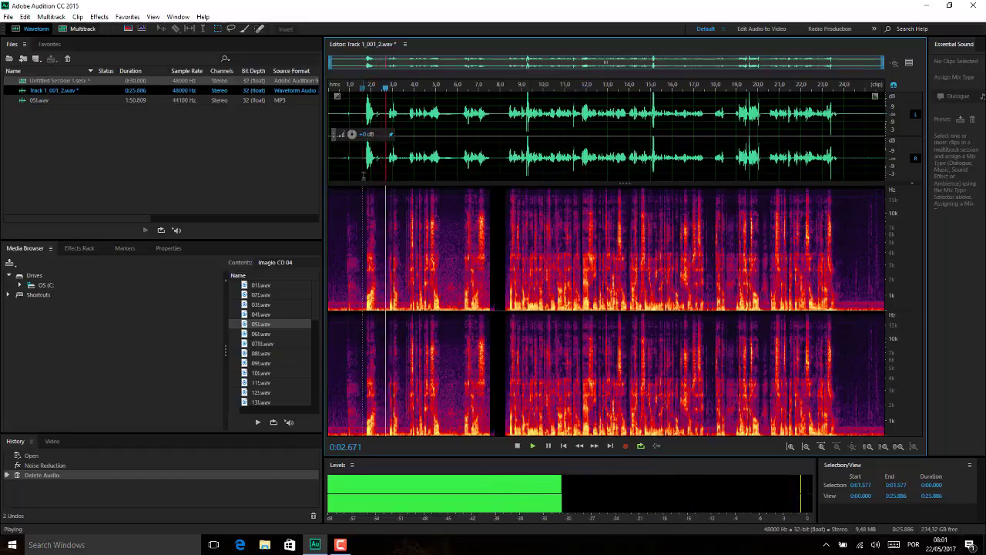
key(space)
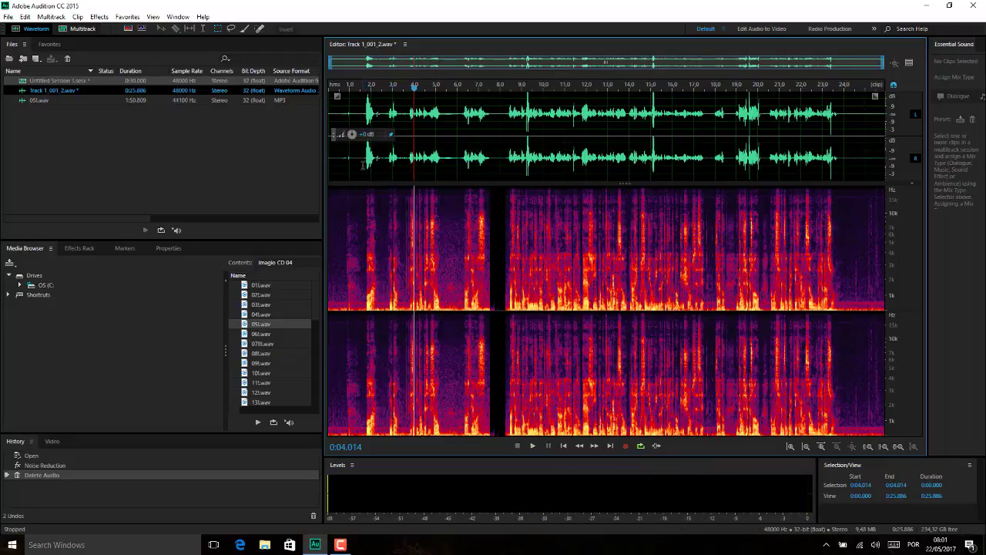
- Capture a noise print from the opening speech between 0:01.768 and 0:06.000
drag(367, 162, 458, 165)
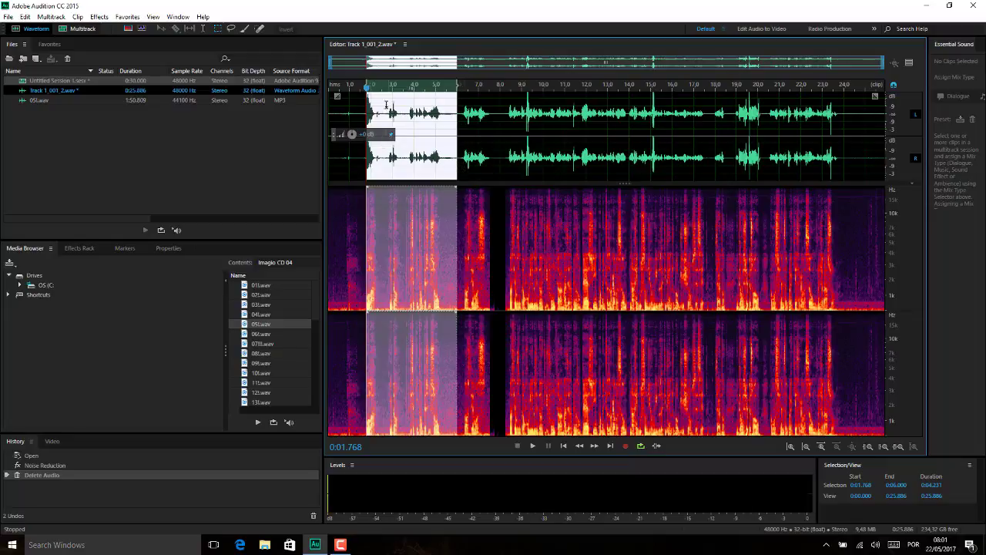
click(99, 16)
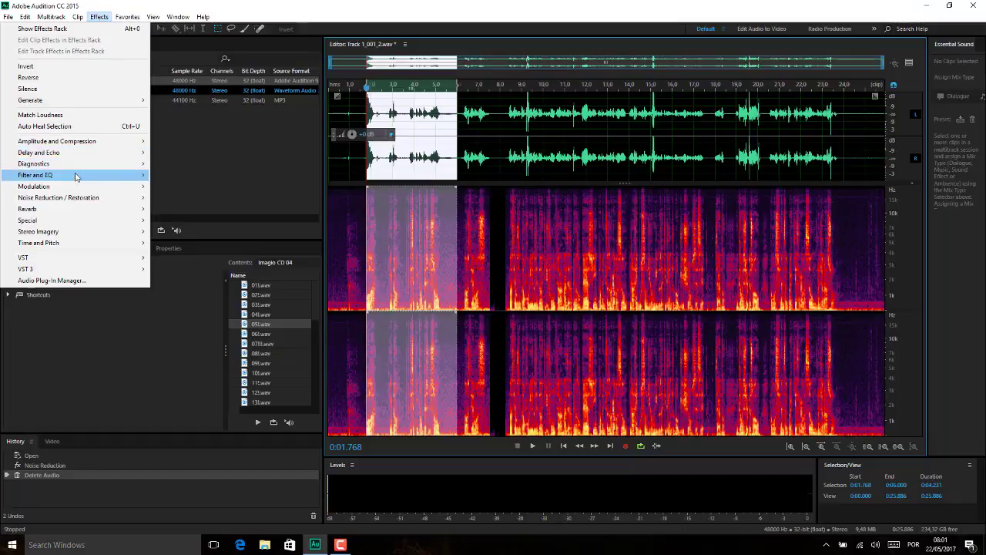
mouse_move(84, 198)
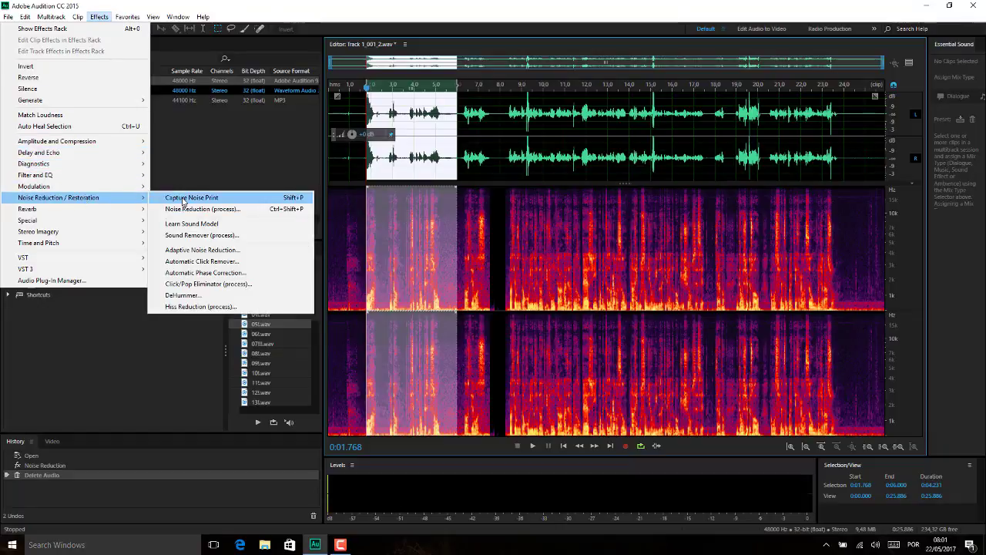
click(183, 199)
- Preview Noise Reduction (process) on the selected speech, lower the noise reduction amount to 1%, and apply the effect
click(100, 16)
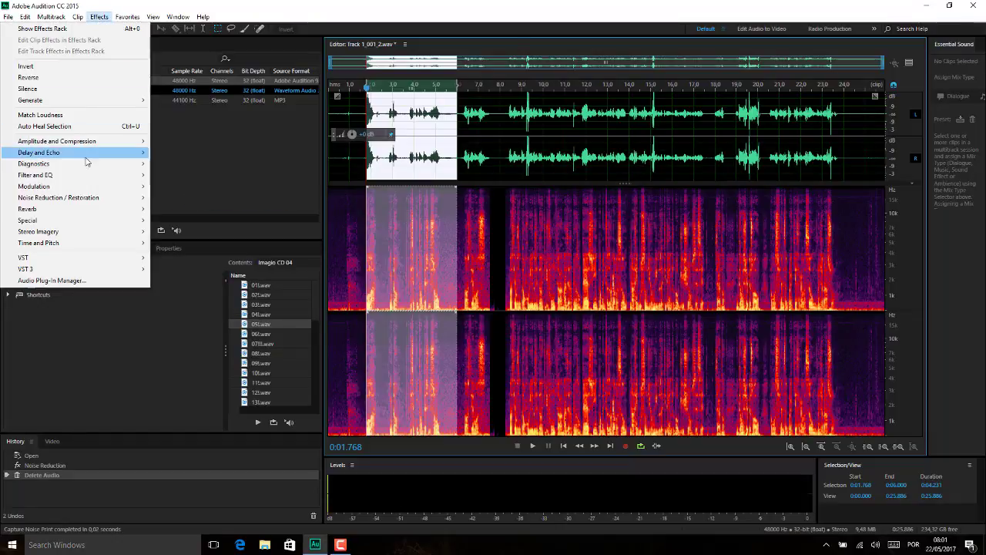
mouse_move(85, 199)
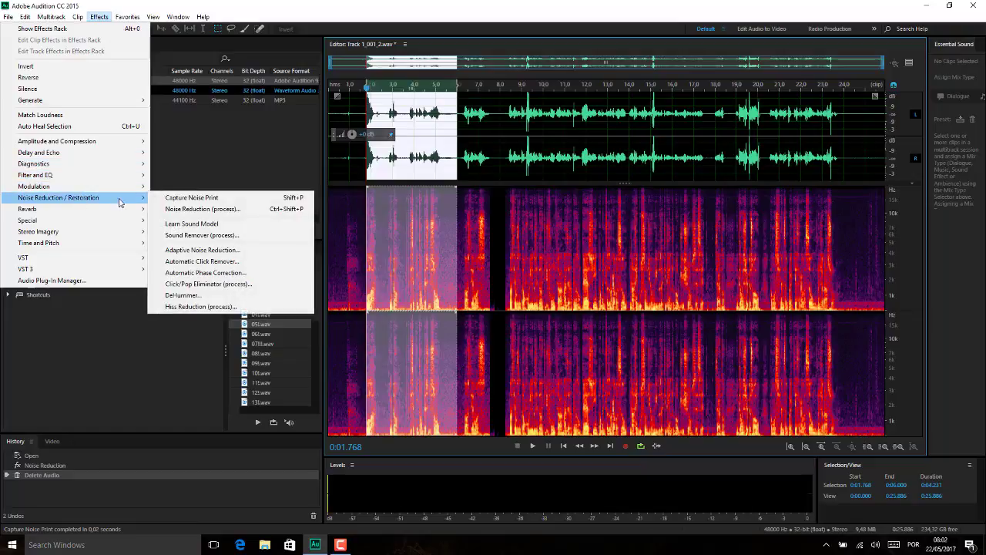
click(189, 210)
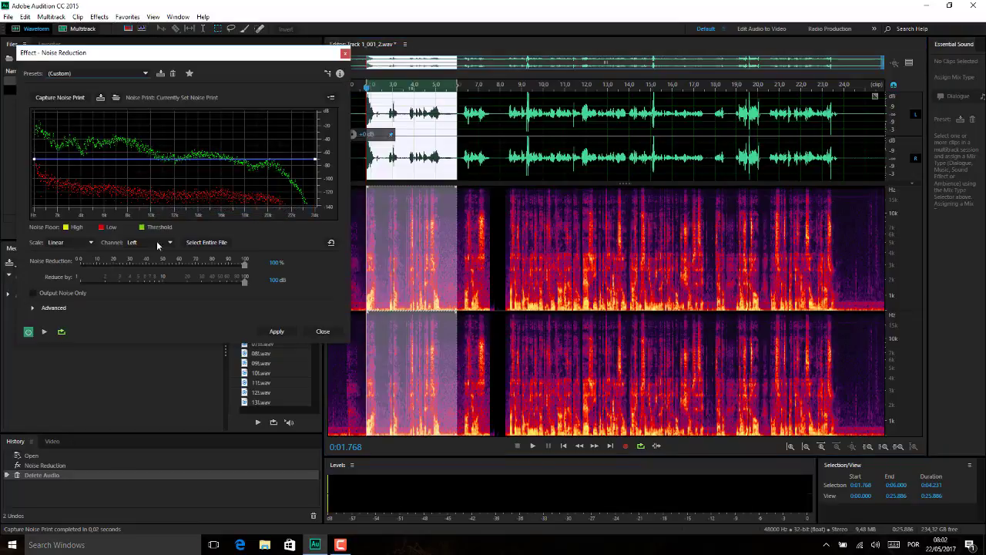
click(44, 331)
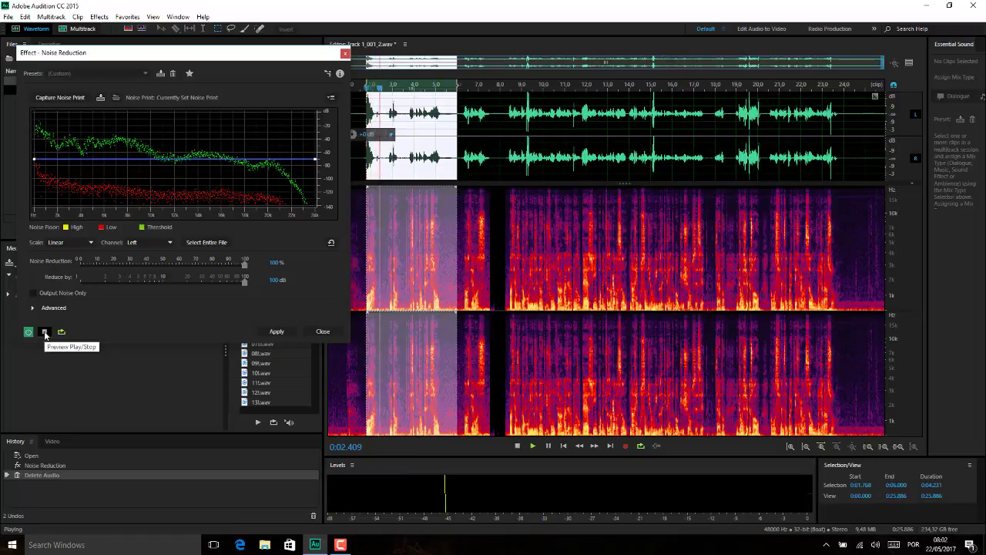
drag(244, 264, 84, 267)
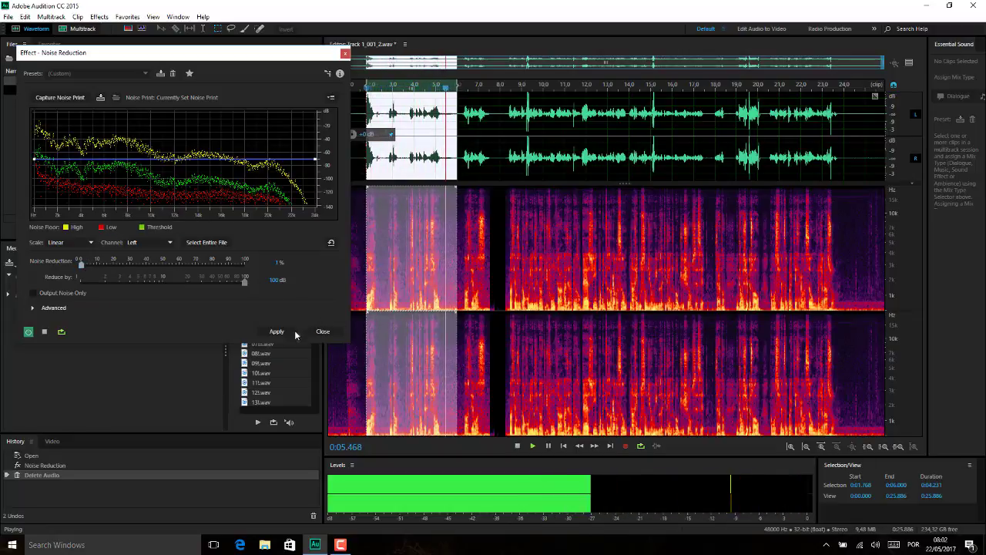
click(279, 332)
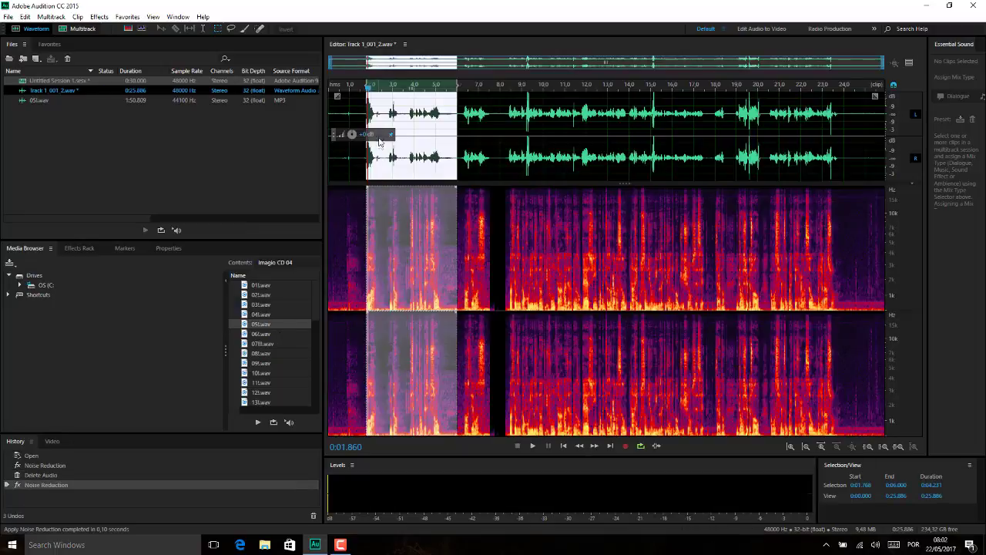
- Play the processed opening speech from 0:02.414 to check the noise reduction, and stop playback
click(380, 117)
key(space)
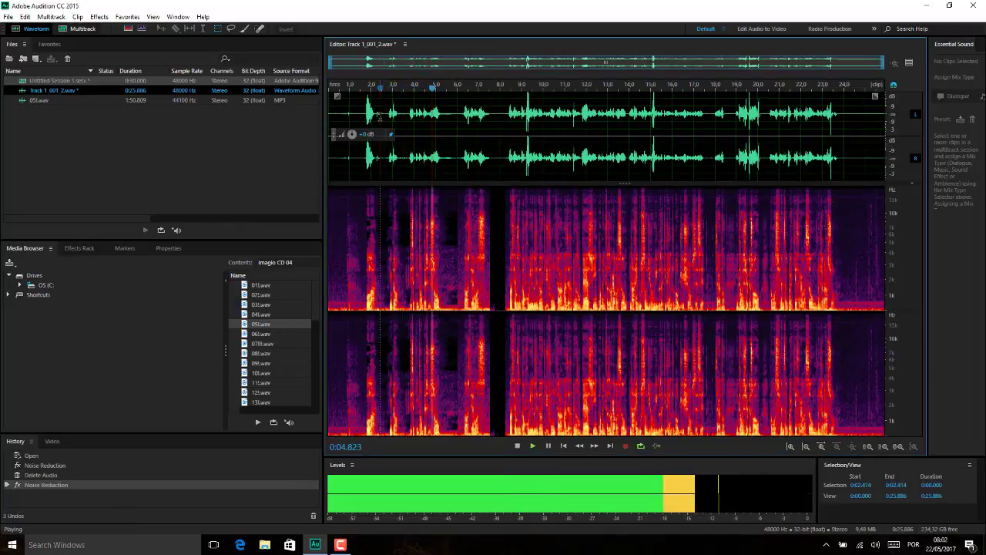
key(space)
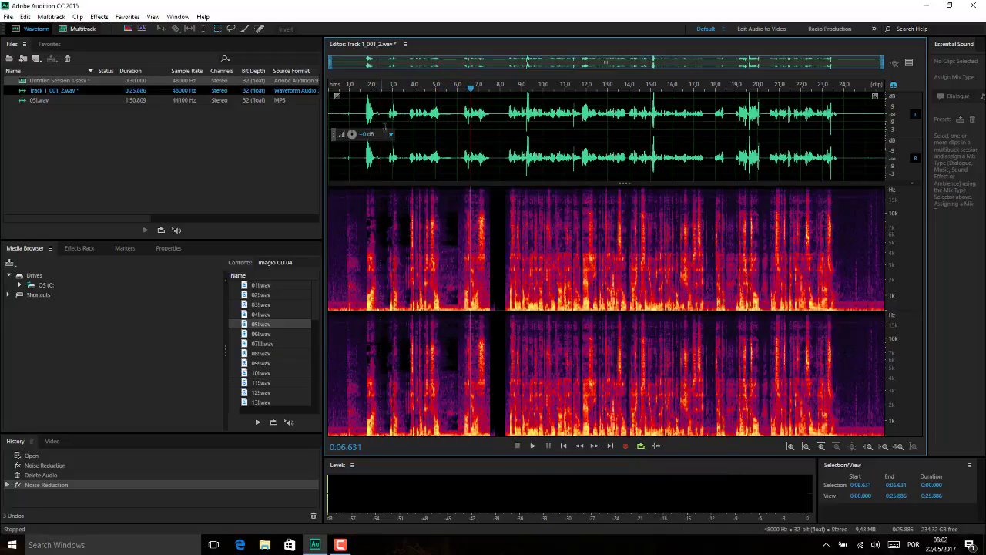